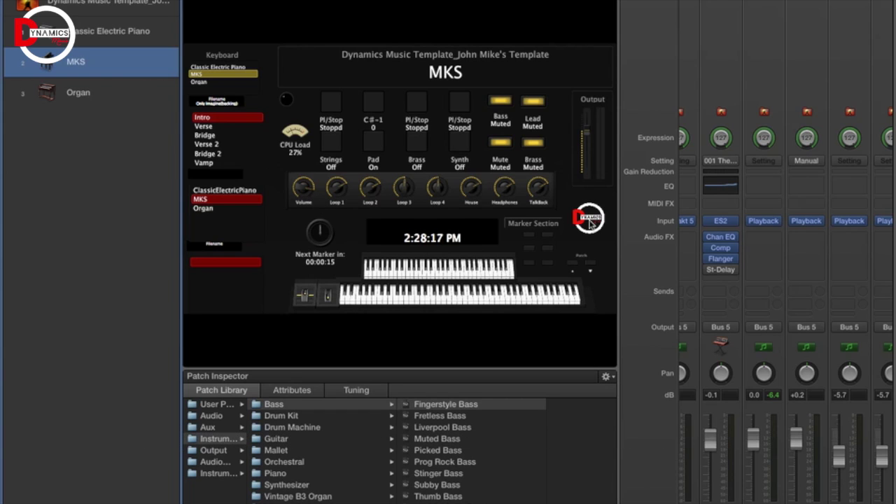
# - Open the Playback plug-in on the channel strip beside ES2 to examine its loaded backing track, and close it
pyautogui.moveTo(763, 230)
pyautogui.click(763, 223)
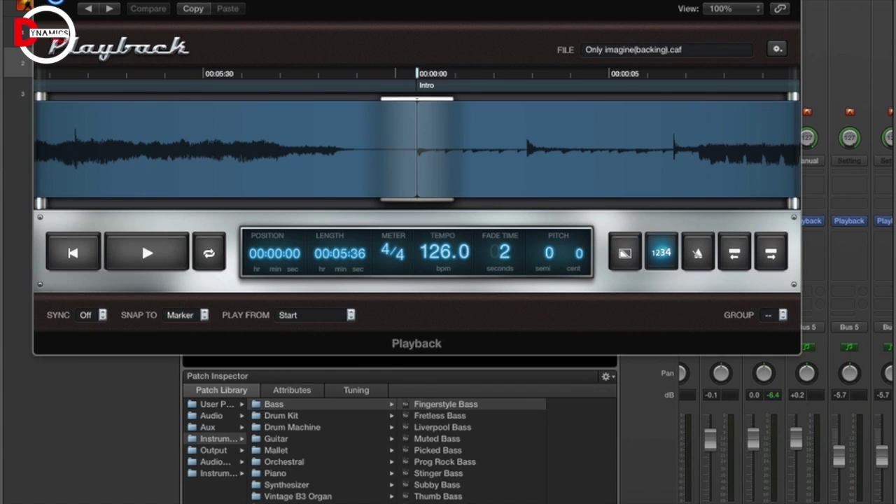
pyautogui.press('super+w')
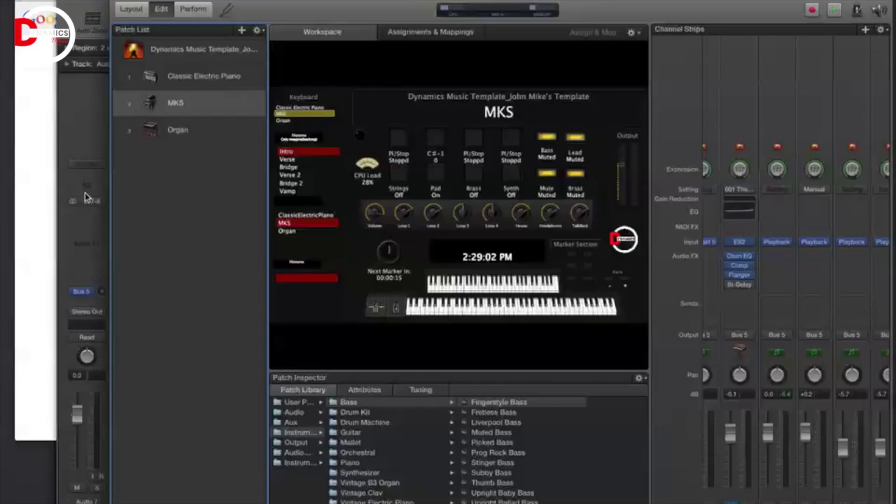
# - Switch to Logic Pro X and play the full arrangement of the backing track
pyautogui.hotkey('ctrl', 'Up')
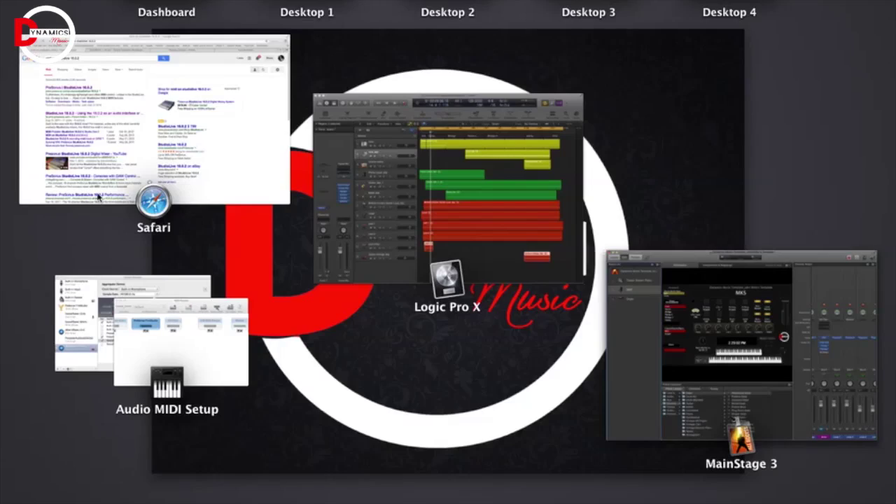
pyautogui.click(460, 160)
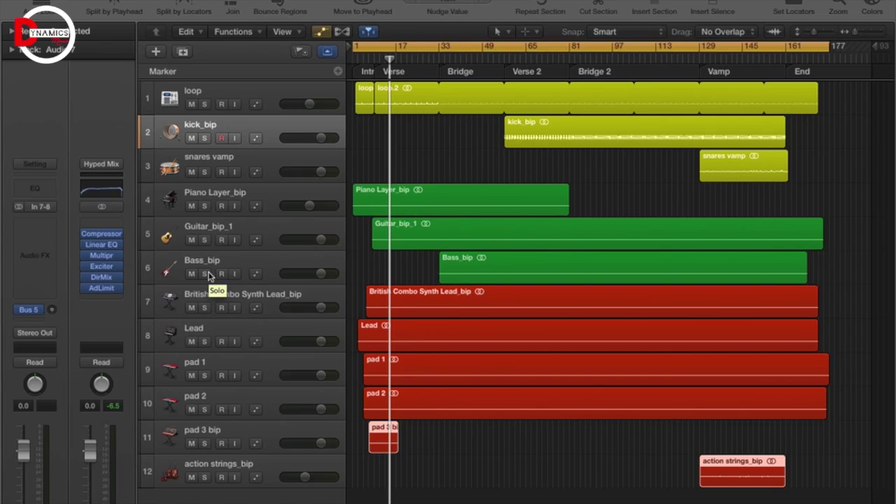
pyautogui.press('Return')
pyautogui.press('space')
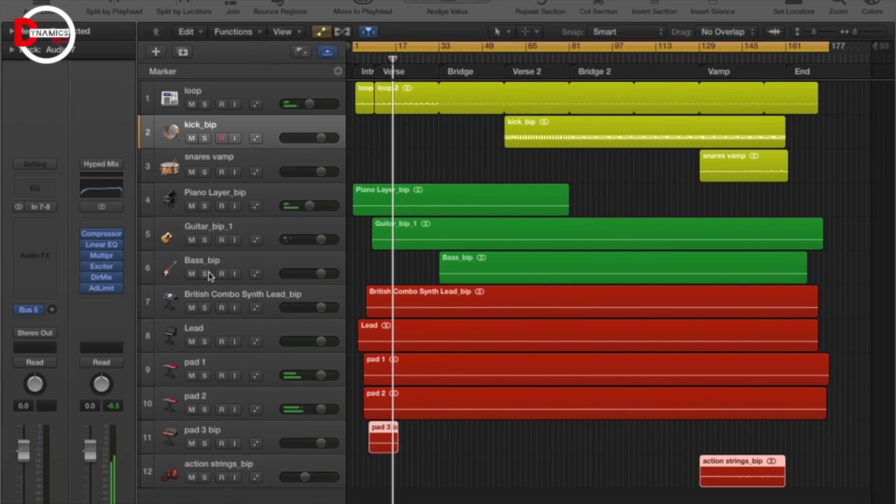
pyautogui.press('space')
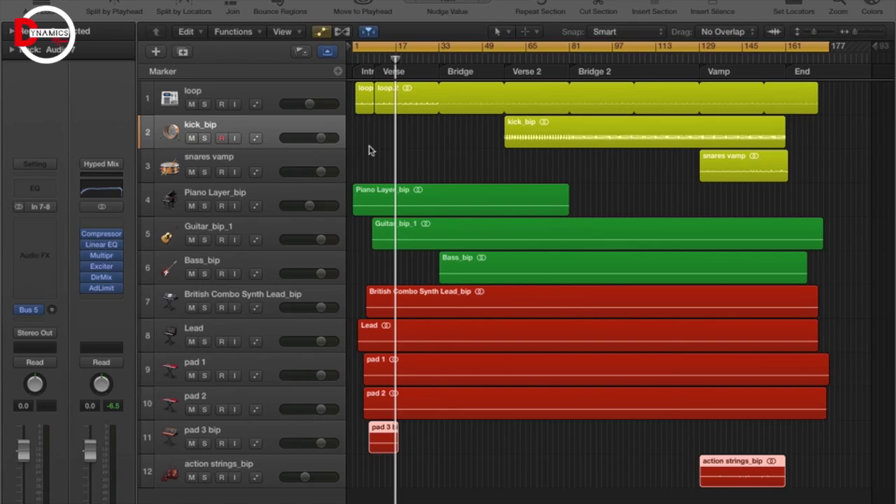
# - Solo the loop track and play it from the Verse
pyautogui.click(280, 91)
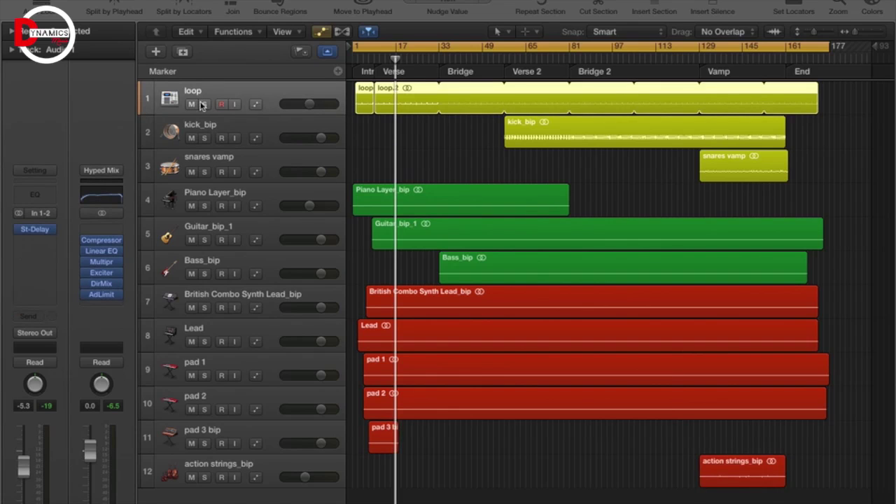
pyautogui.click(203, 105)
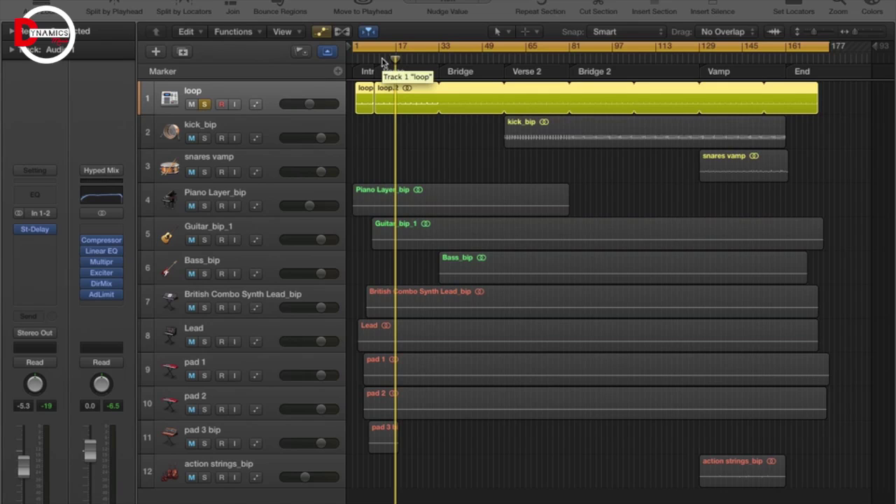
pyautogui.press('space')
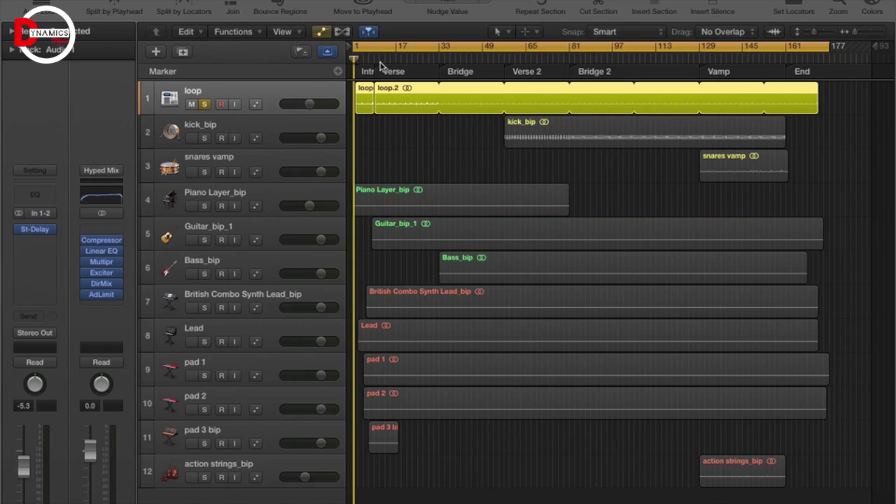
pyautogui.doubleClick(380, 62)
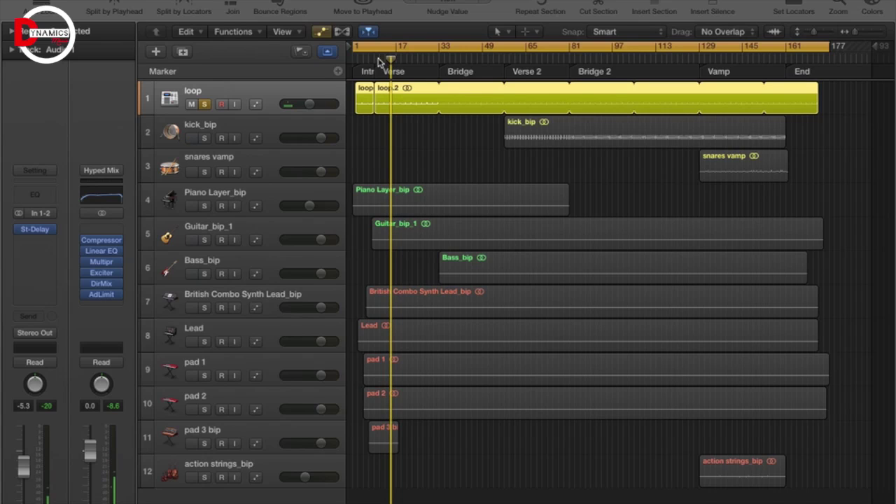
# - Solo the kick_bip track alongside the loop track and play both from the Verse 2 section
pyautogui.click(280, 124)
pyautogui.click(550, 60)
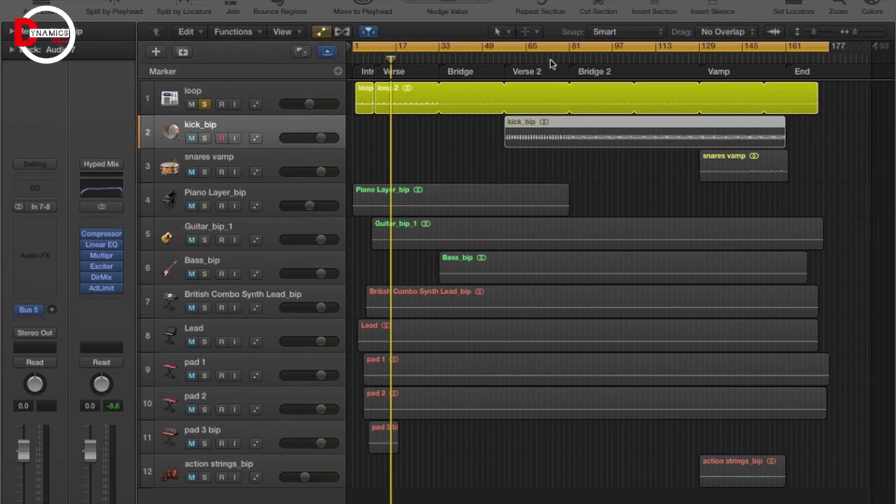
pyautogui.click(204, 137)
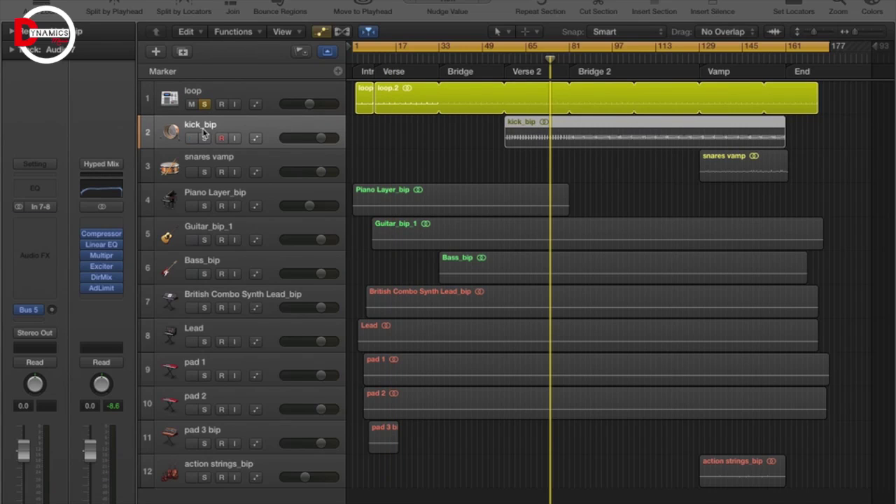
pyautogui.press('Return')
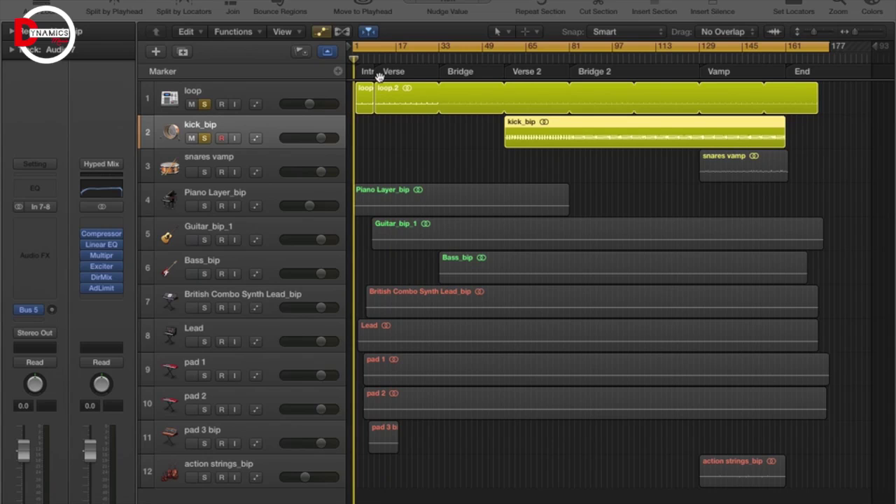
pyautogui.click(523, 57)
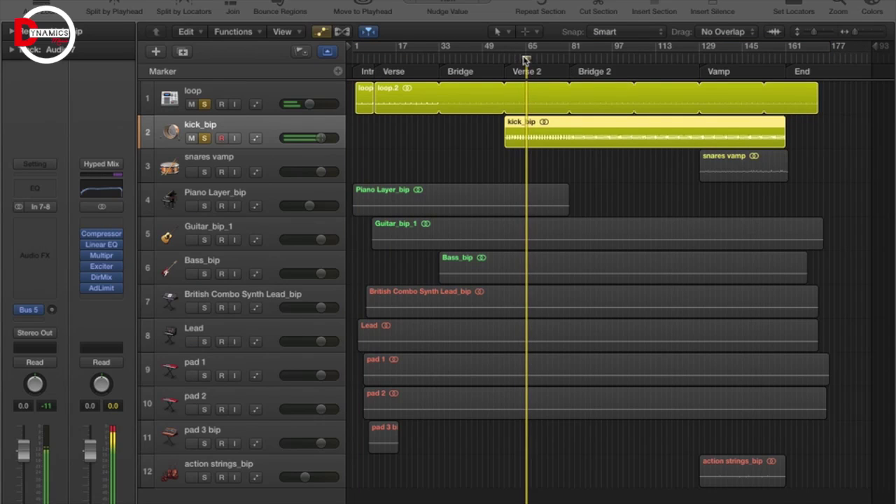
# - Clear the solos on the kick_bip and loop tracks and stop playback
pyautogui.click(205, 139)
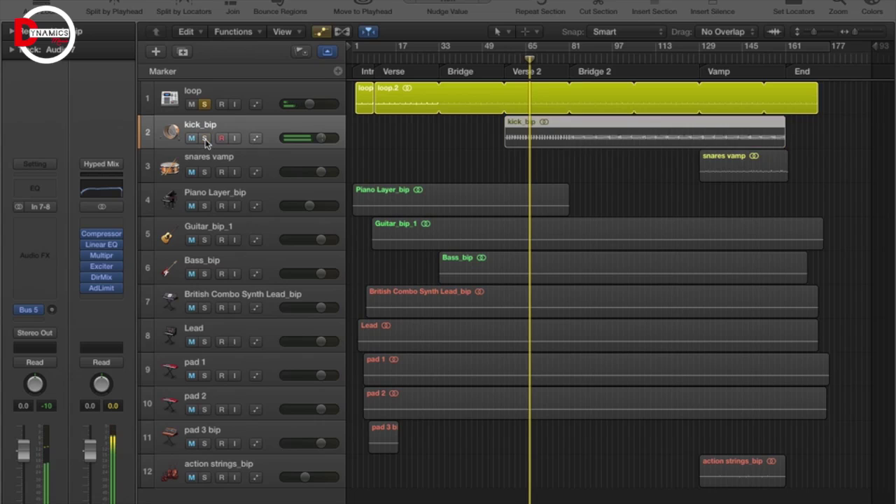
pyautogui.click(204, 105)
pyautogui.press('space')
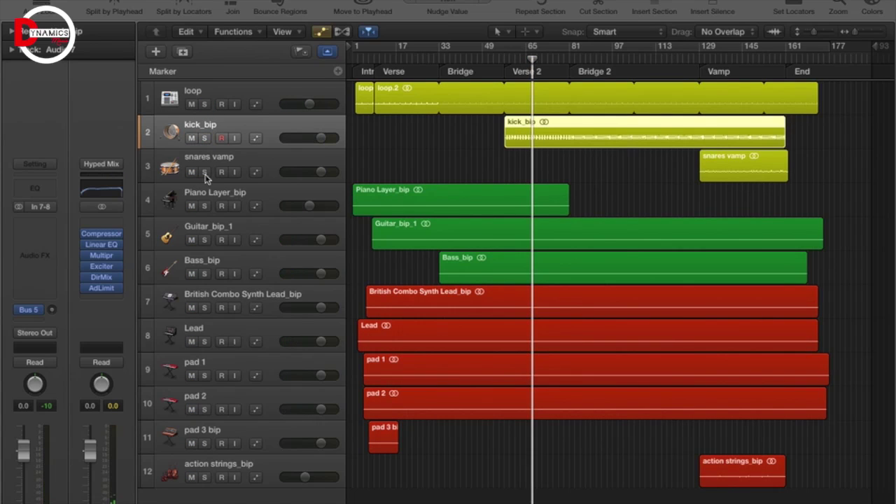
# - Toggle the snares vamp track's solo on and off, and play the full mix from the Vamp marker
pyautogui.click(204, 172)
pyautogui.click(702, 58)
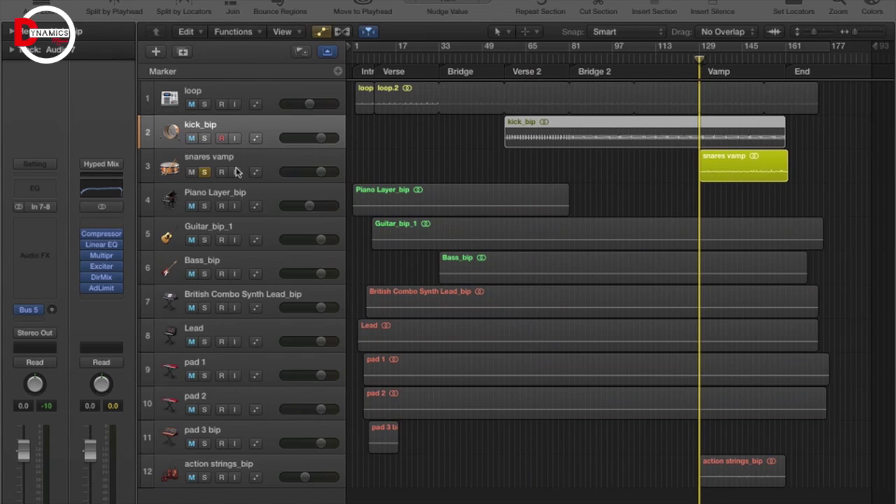
pyautogui.click(204, 172)
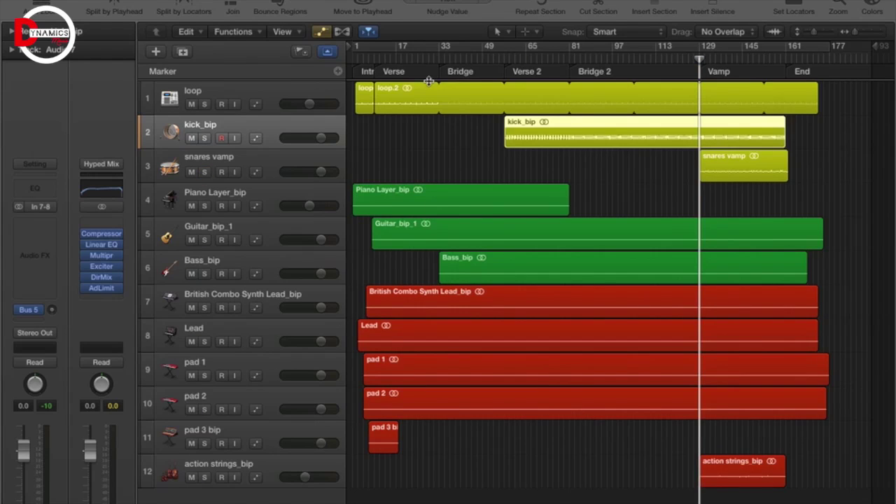
pyautogui.press('space')
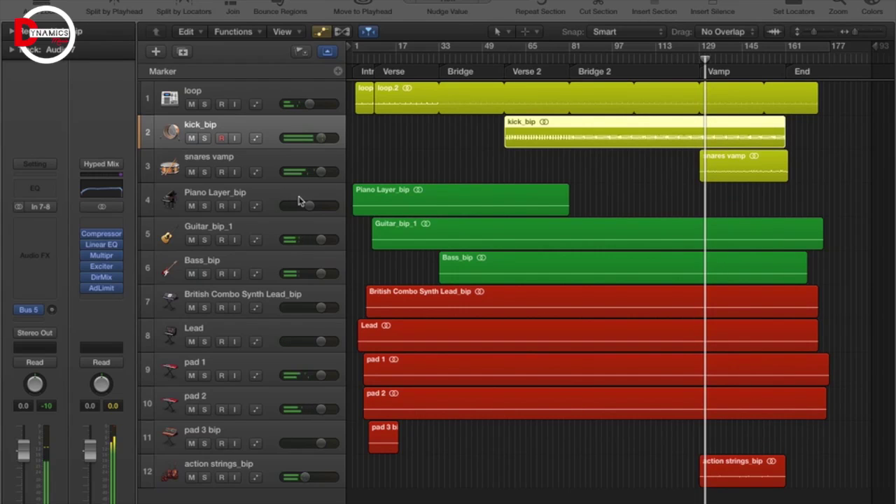
# - Play the Piano Layer_bip track in solo from the Verse and clear its solo
pyautogui.click(262, 197)
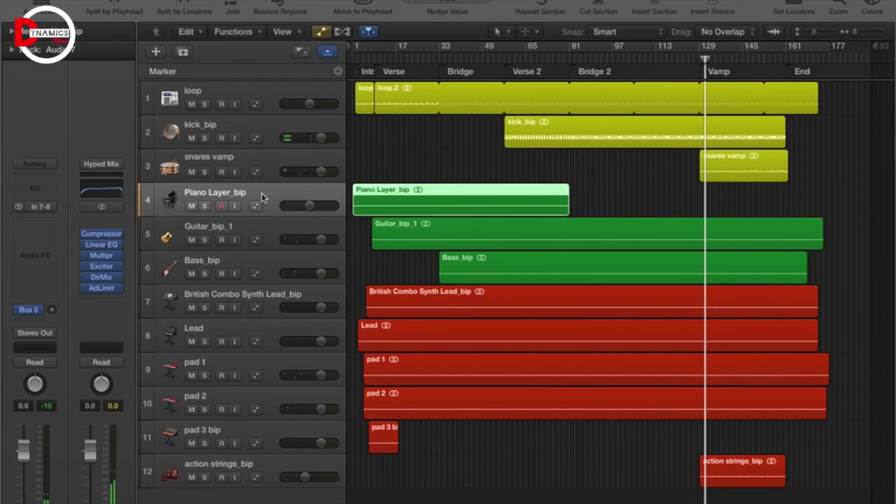
pyautogui.click(380, 60)
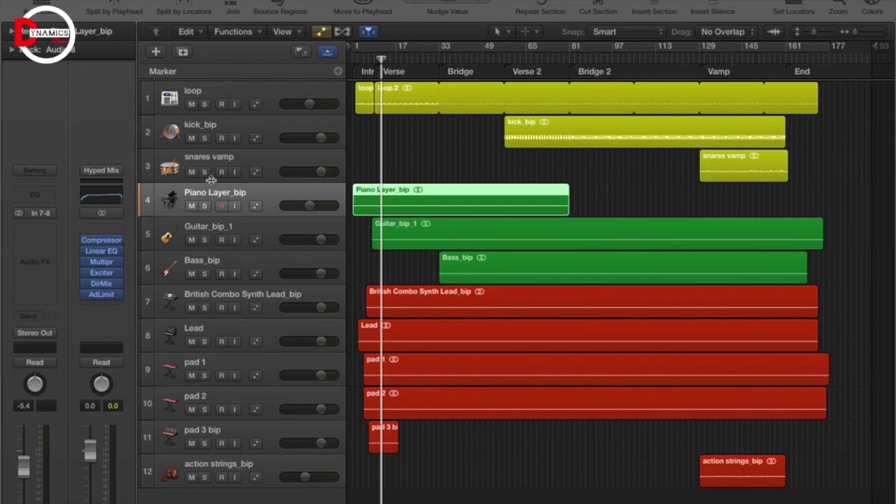
pyautogui.click(204, 206)
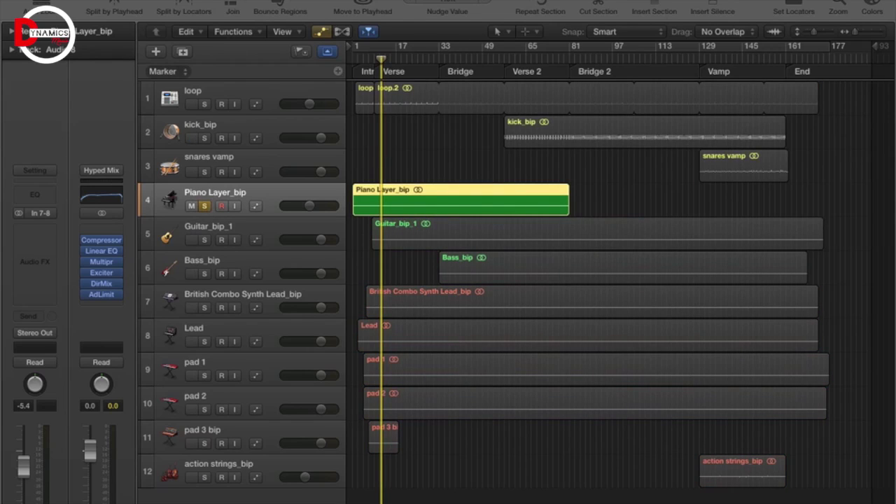
pyautogui.press('space')
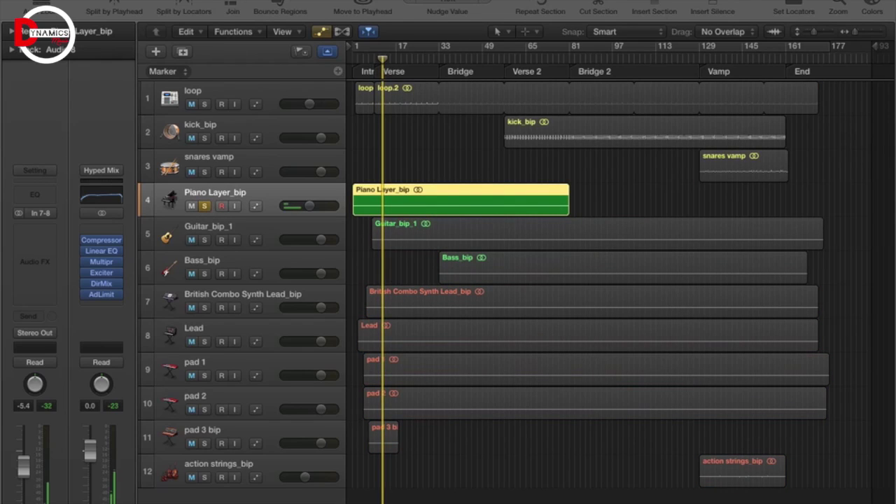
pyautogui.click(204, 205)
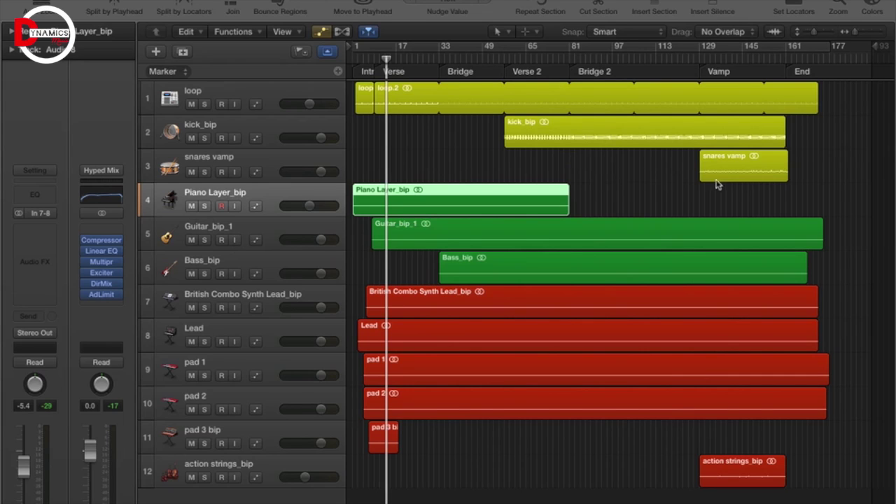
# - Audition the Guitar_bip_1 track in solo during the Verse, briefly adding the Bass_bip solo, and clear both solos
pyautogui.click(255, 235)
pyautogui.press('s')
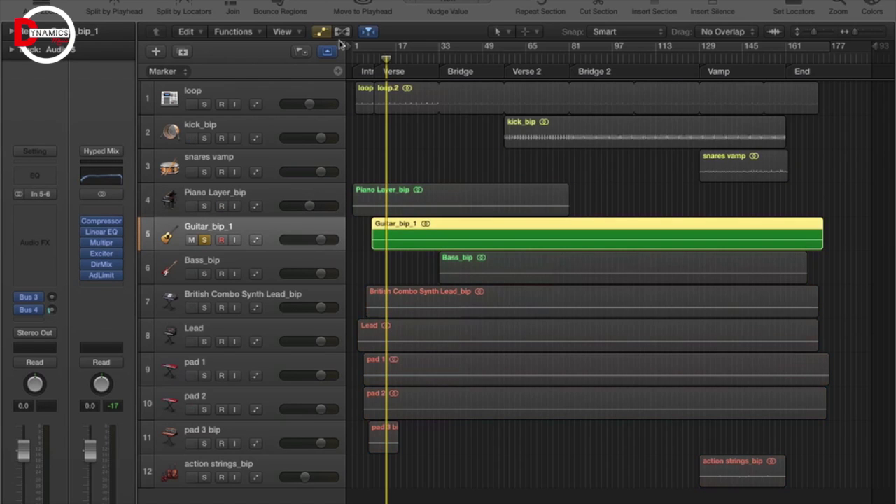
pyautogui.press('space')
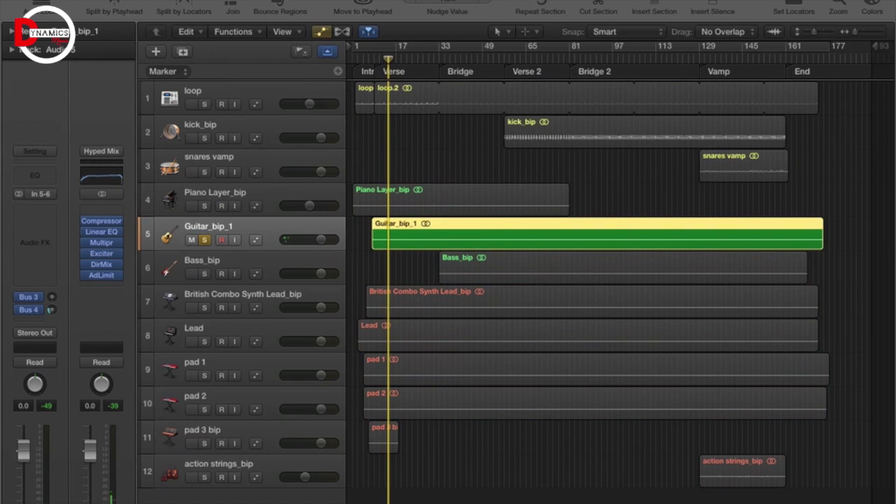
pyautogui.click(205, 273)
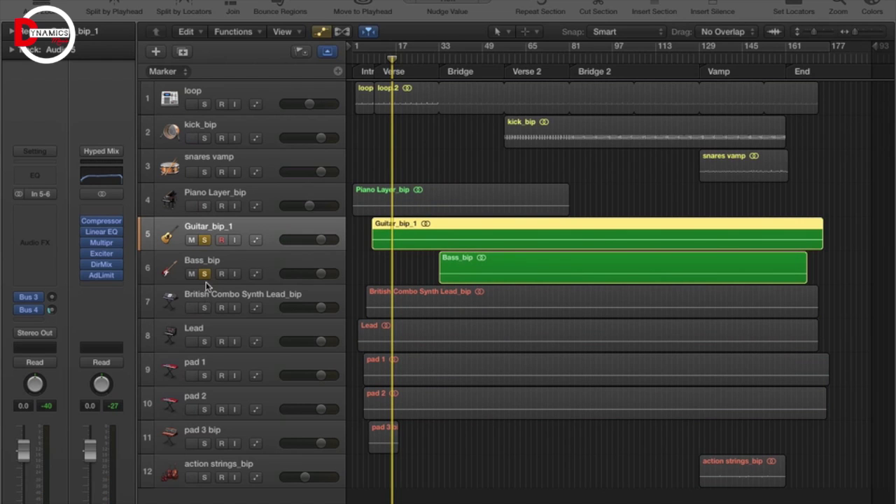
pyautogui.click(205, 274)
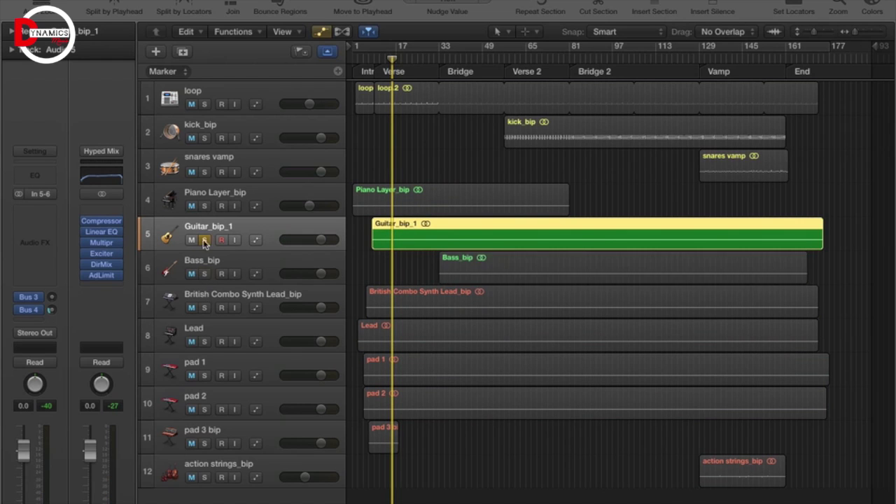
pyautogui.click(204, 240)
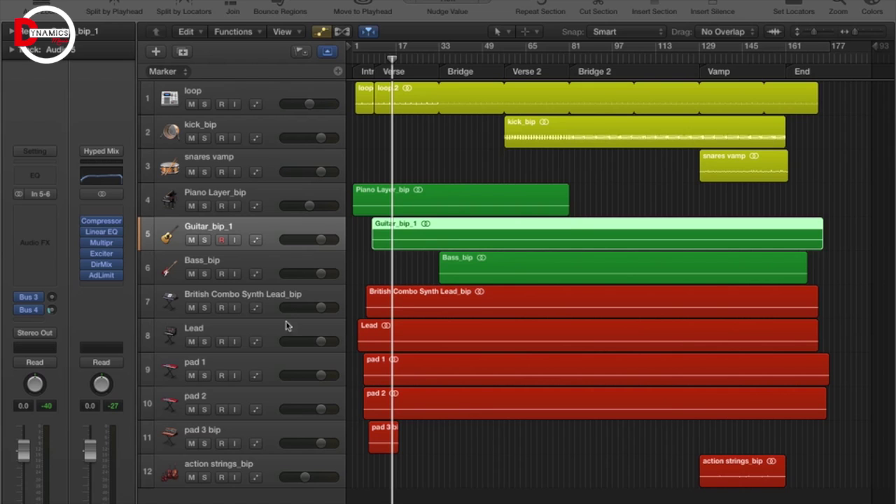
# - Browse the factory settings for the Hyped Mix channel strip without choosing one, and view its Adaptive Limiter
pyautogui.click(118, 151)
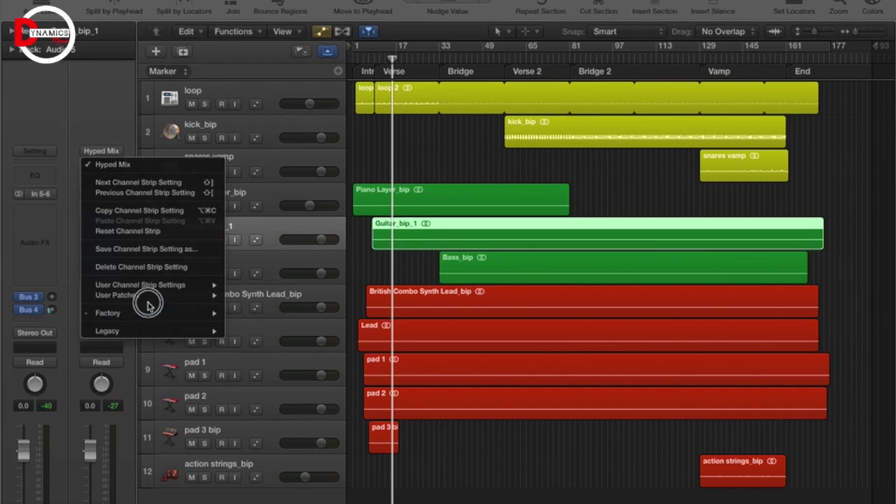
pyautogui.moveTo(152, 316)
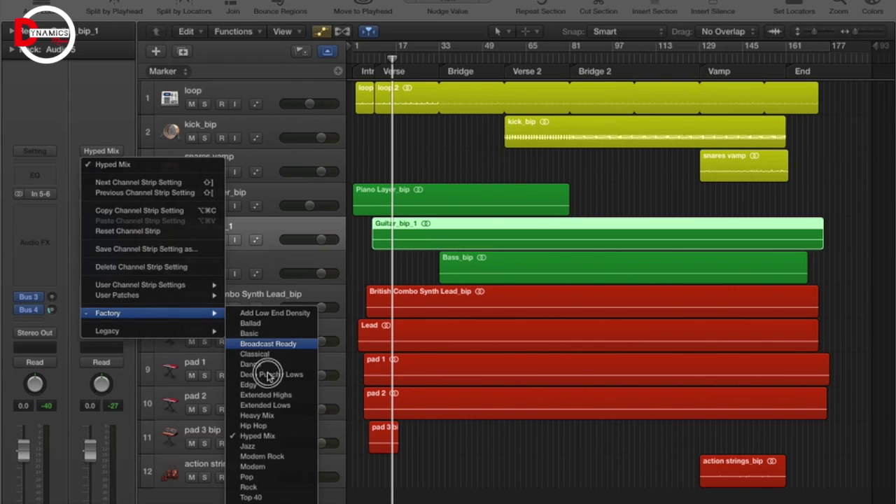
pyautogui.press('Escape')
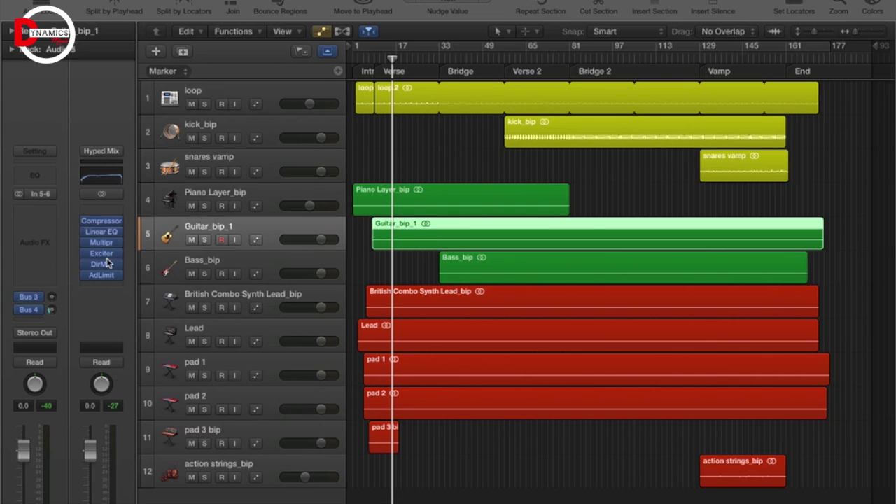
pyautogui.moveTo(107, 233)
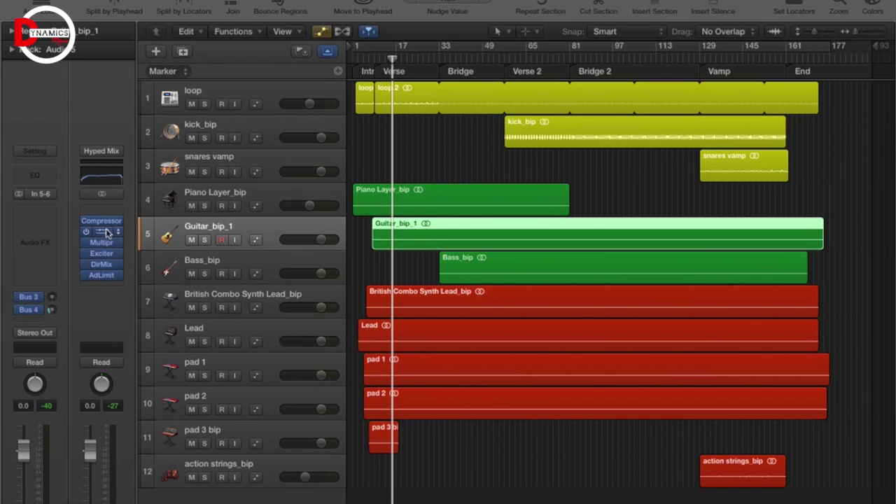
pyautogui.click(102, 275)
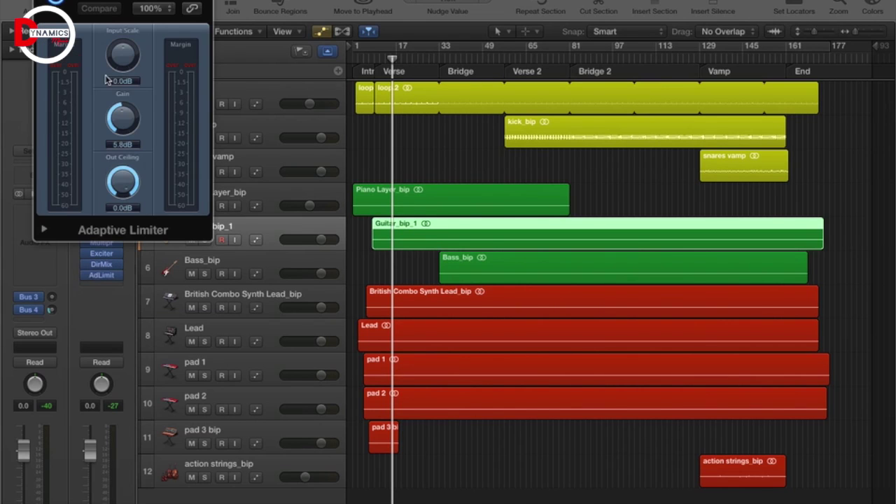
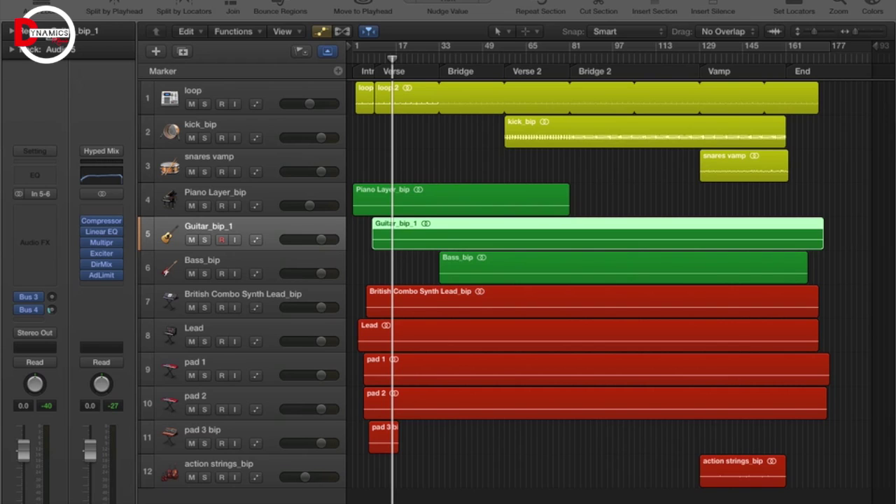
# - Bypass the output channel's Compressor, Linear EQ, Multipr, Exciter, DirMix and AdLimit effects, and play the mix without them
pyautogui.moveTo(106, 248)
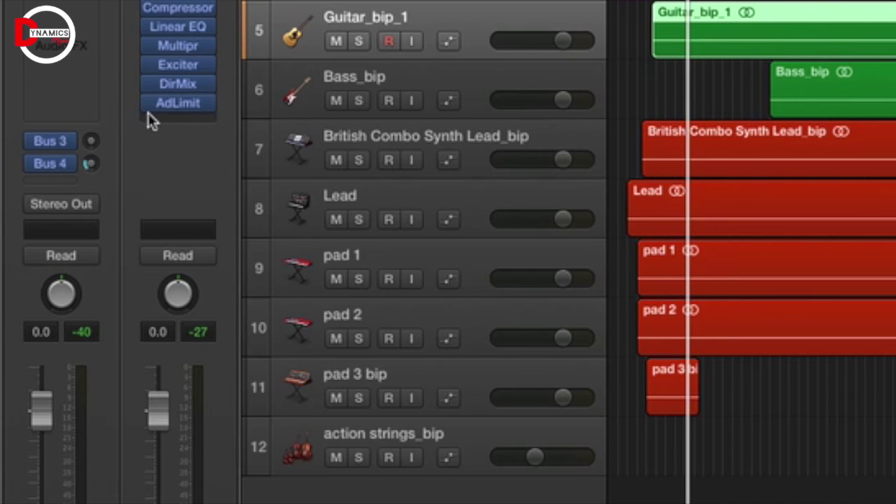
pyautogui.moveTo(149, 9)
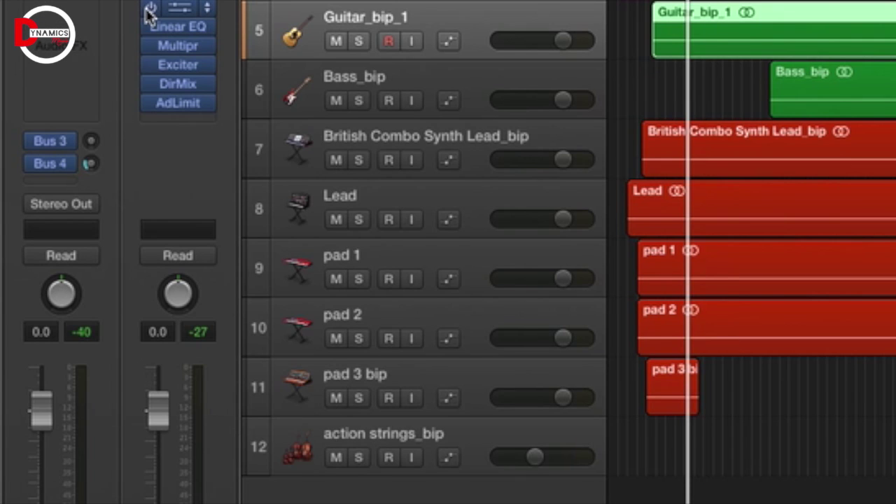
pyautogui.click(150, 9)
pyautogui.click(150, 26)
pyautogui.click(149, 45)
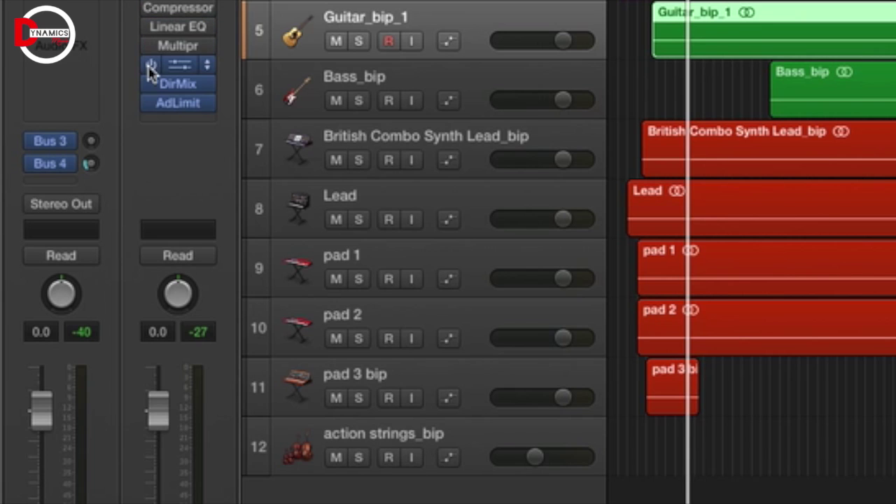
pyautogui.click(149, 65)
pyautogui.click(148, 84)
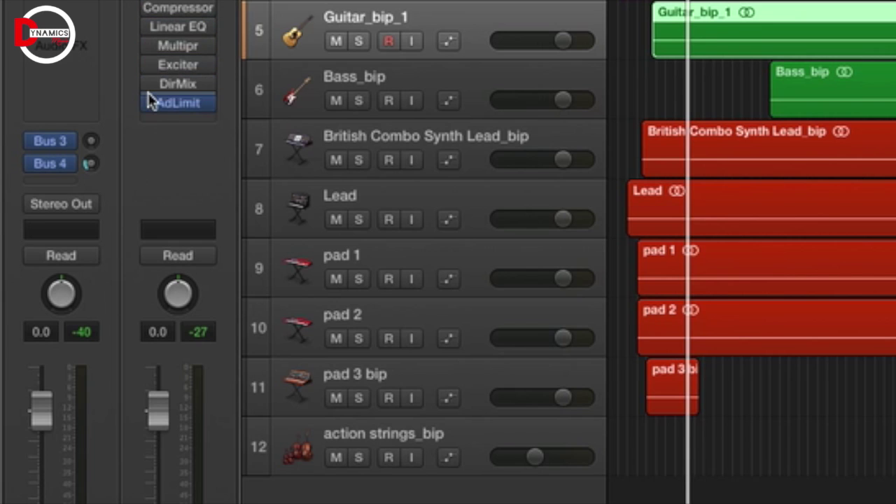
pyautogui.click(148, 102)
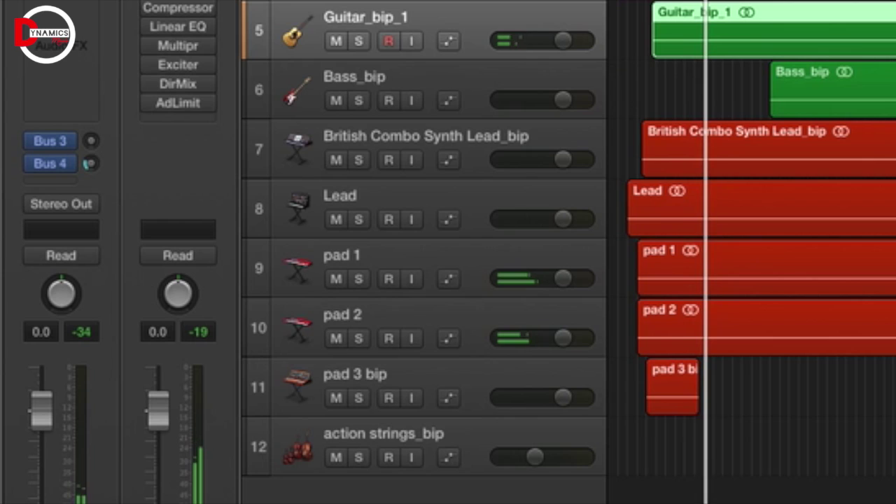
pyautogui.press('space')
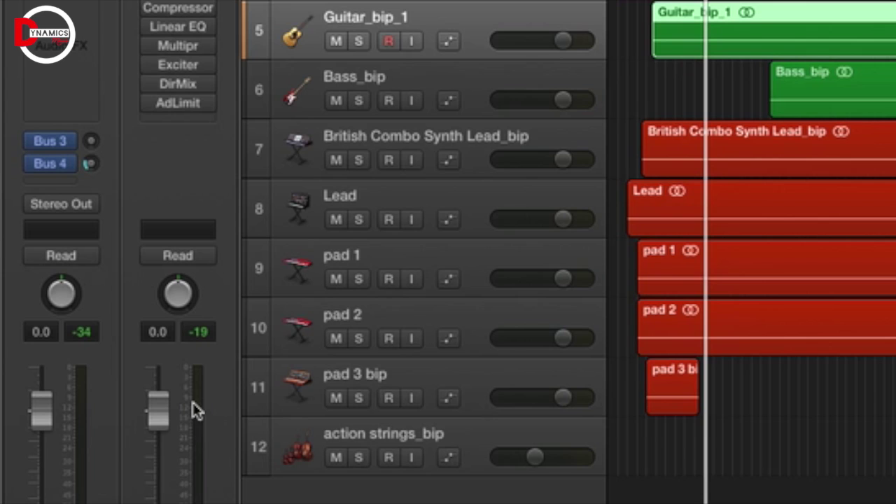
# - Re-enable all six effects on the Hyped Mix output channel, from the Compressor to the AdLimit
pyautogui.moveTo(151, 12)
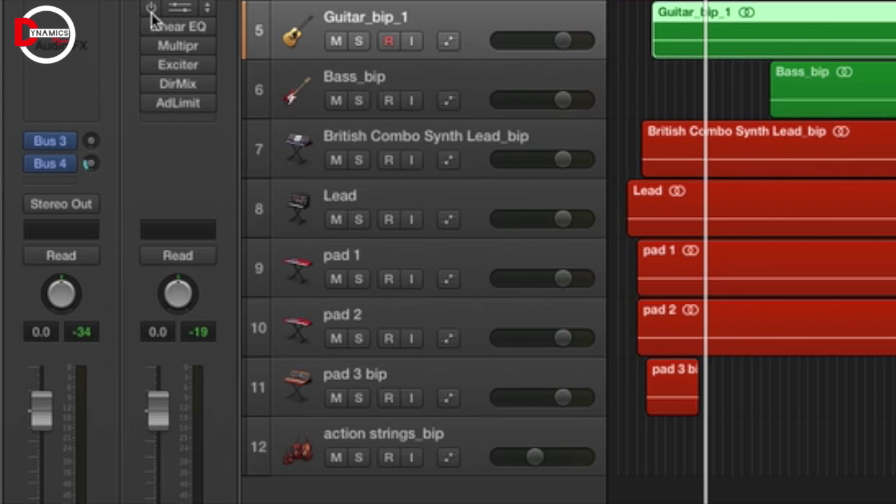
pyautogui.click(150, 46)
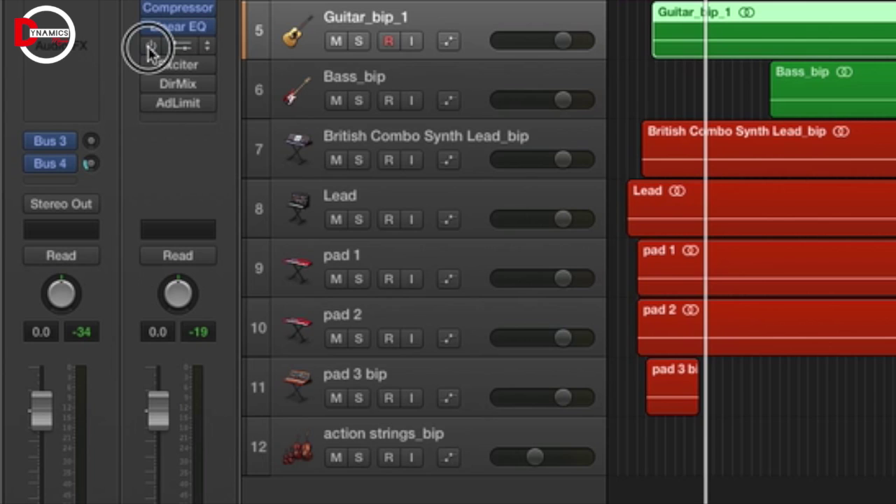
pyautogui.click(150, 64)
pyautogui.click(149, 84)
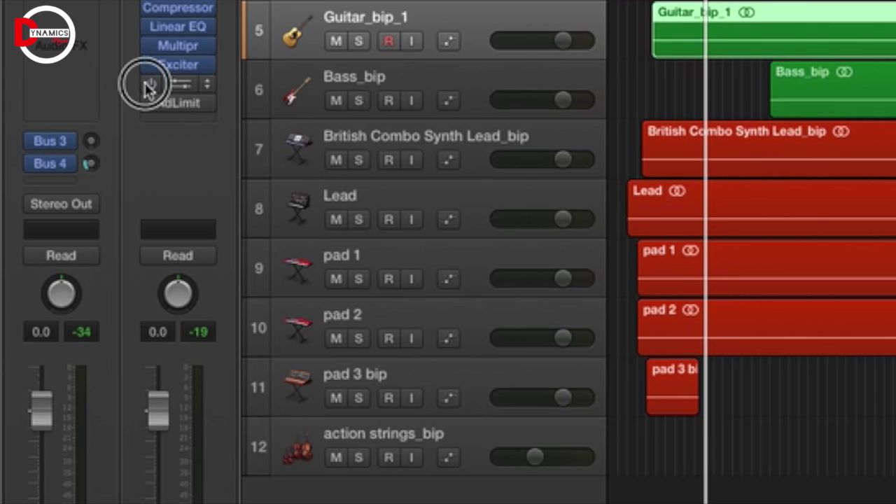
pyautogui.click(149, 103)
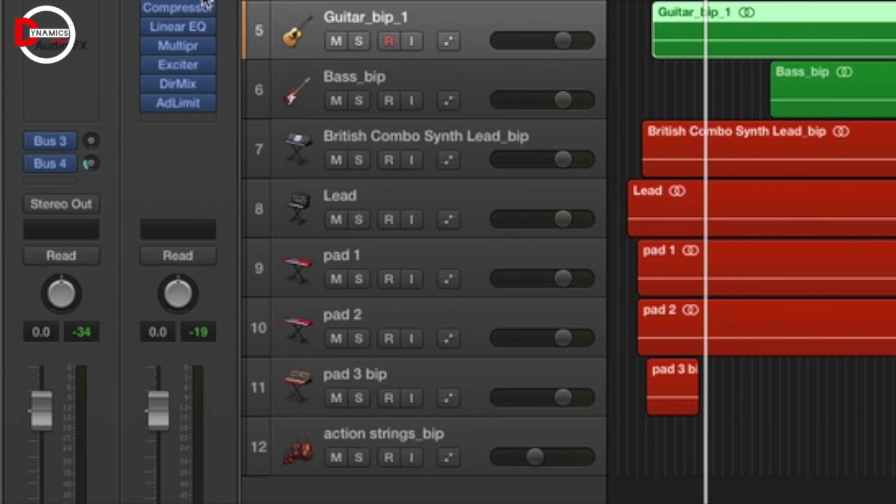
pyautogui.moveTo(194, 29)
pyautogui.moveTo(184, 106)
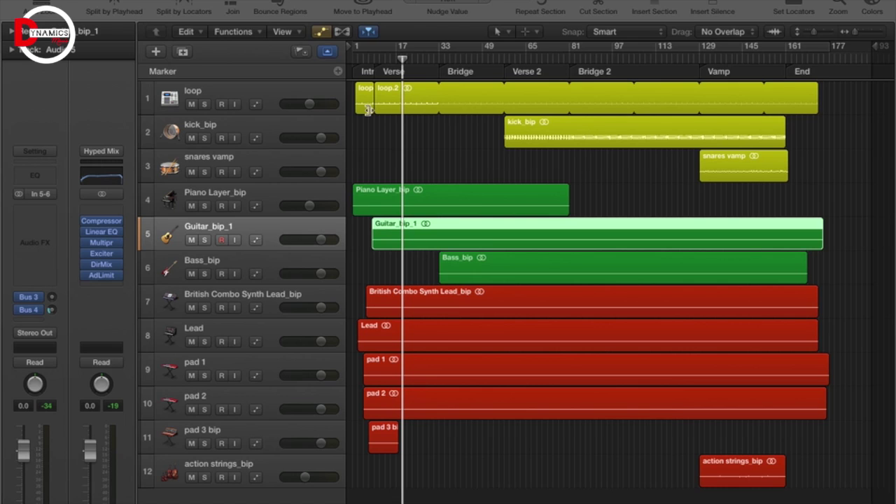
# - Review the project bounce settings, including the PCM destination and CAF file format, and close them without bouncing
pyautogui.click(250, 72)
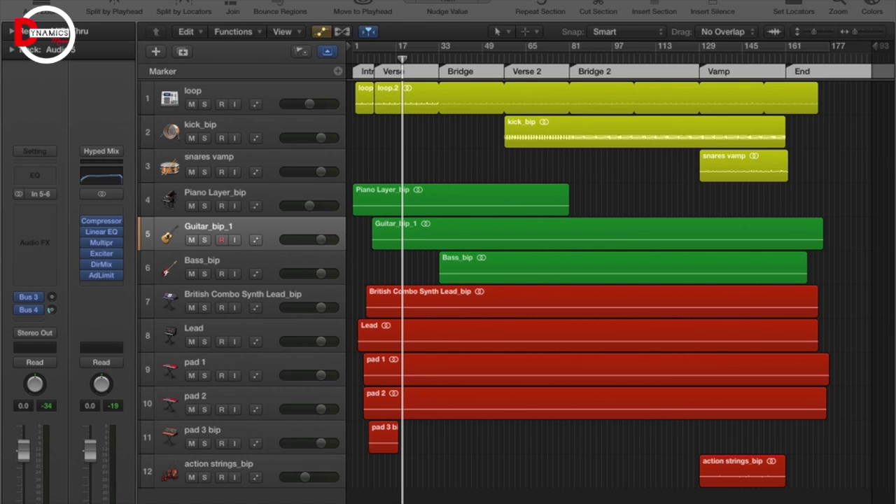
pyautogui.click(109, 1)
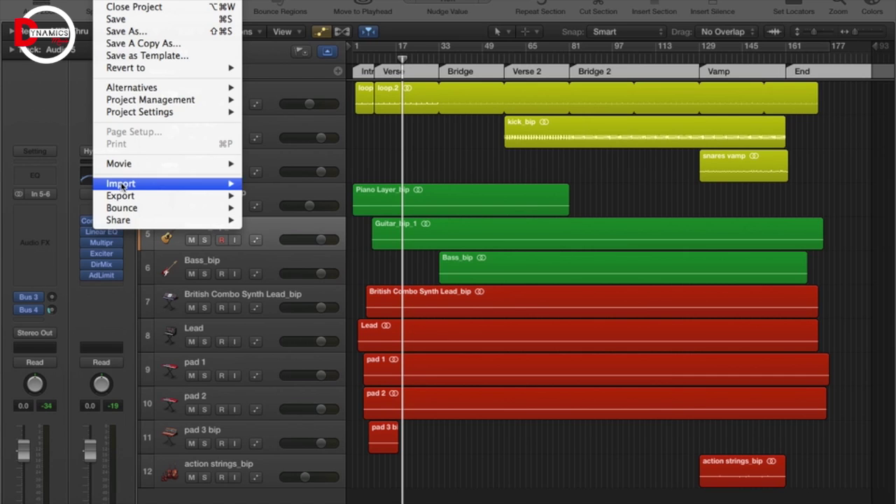
pyautogui.moveTo(126, 209)
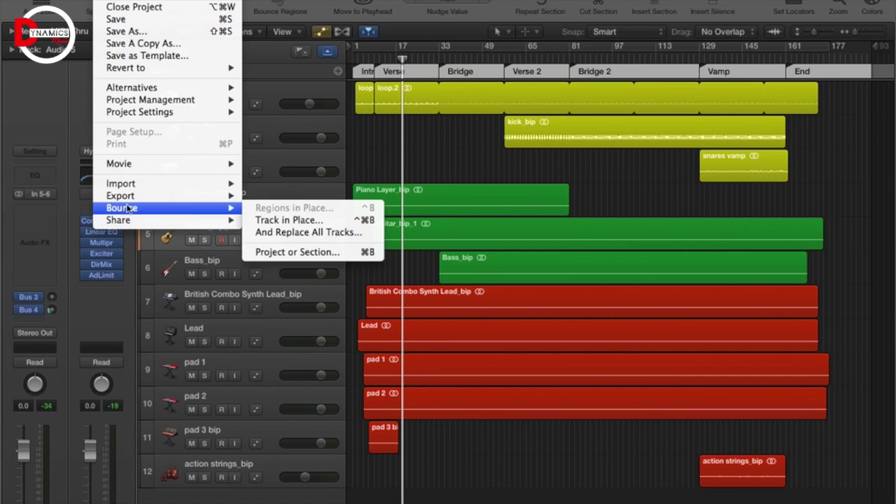
pyautogui.click(326, 252)
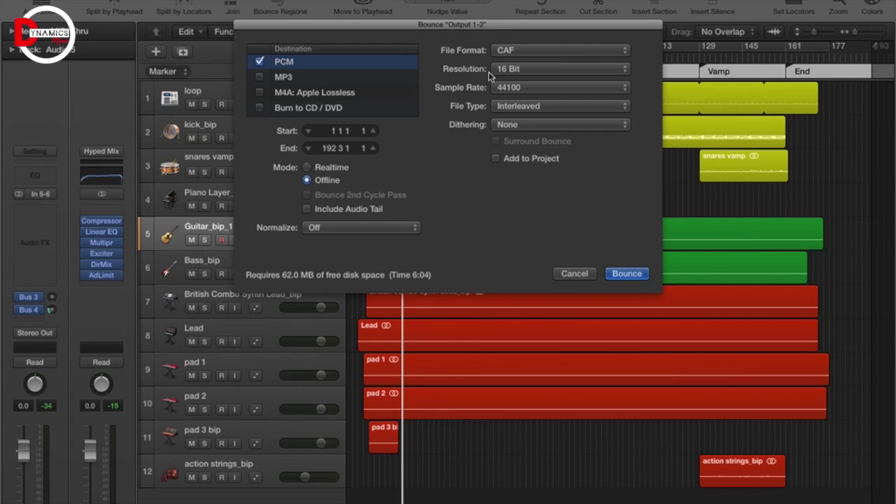
pyautogui.click(583, 277)
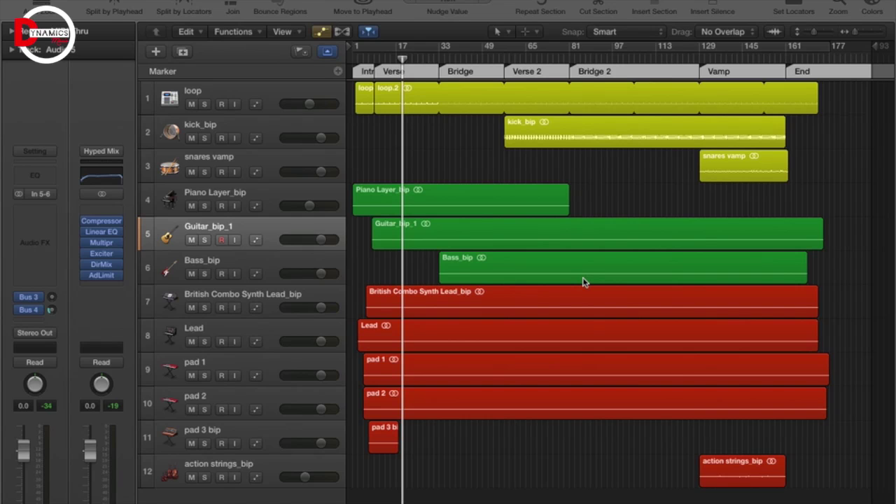
# - Switch to MainStage 3 and open the Playback plug-in on the channel strip next to ES2
pyautogui.hotkey('ctrl', 'Up')
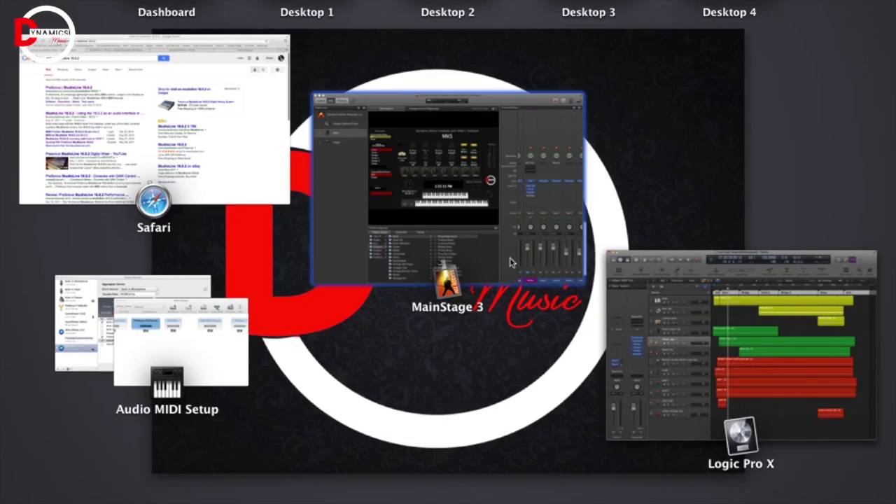
pyautogui.click(463, 204)
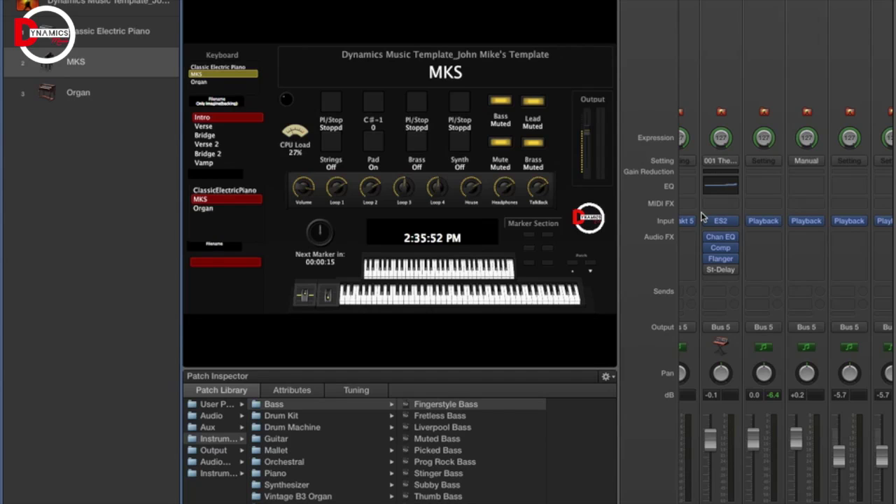
pyautogui.moveTo(765, 225)
pyautogui.click(765, 222)
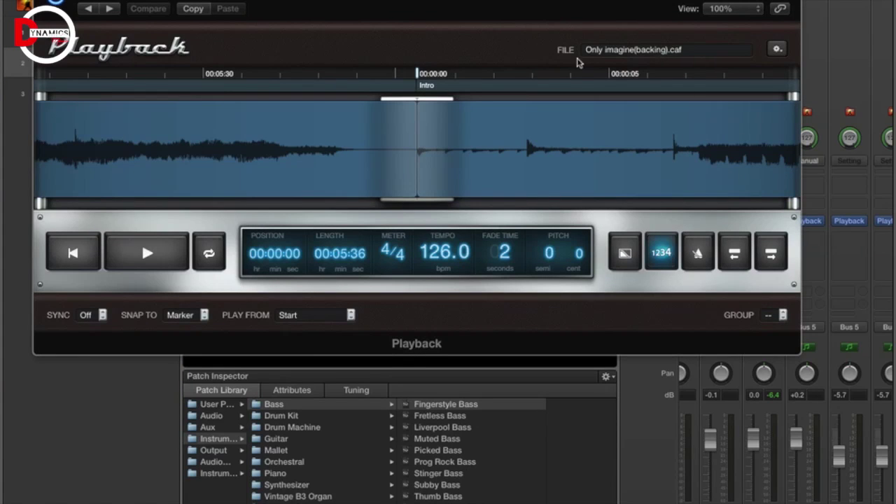
# - Locate Only imagine(backing).caf on the Desktop for the Playback plug-in, and cancel without opening it
pyautogui.click(776, 50)
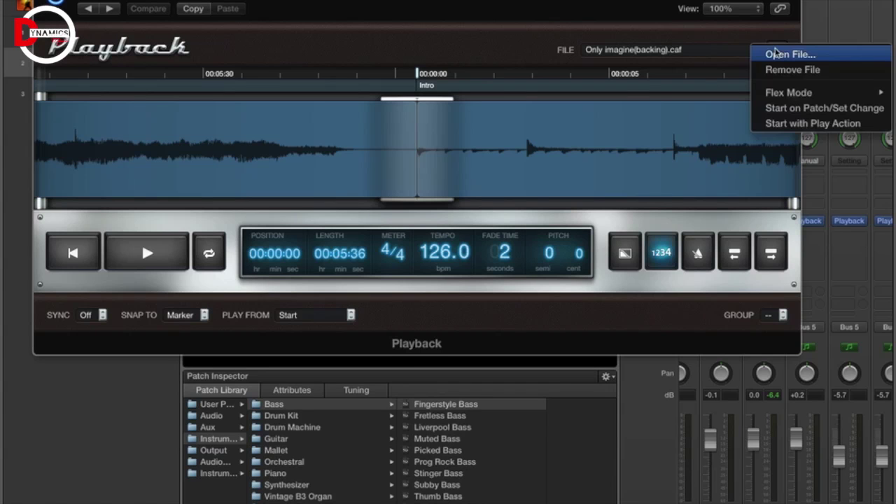
pyautogui.click(777, 51)
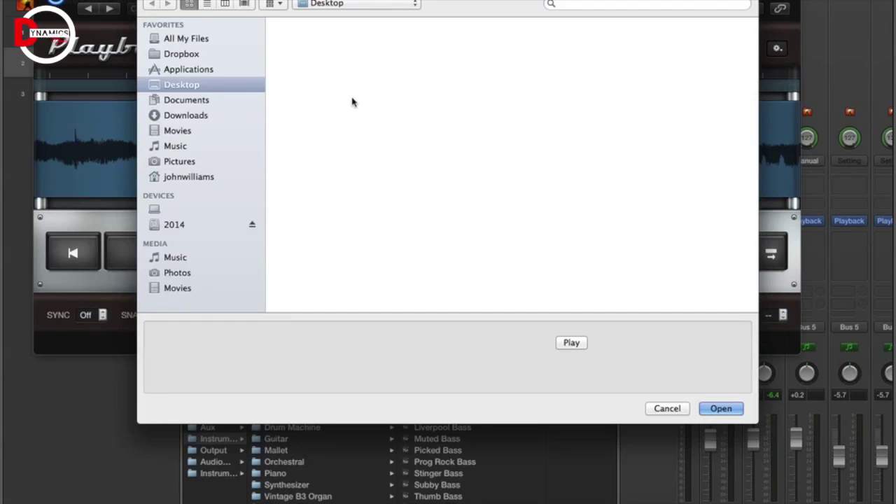
pyautogui.click(488, 75)
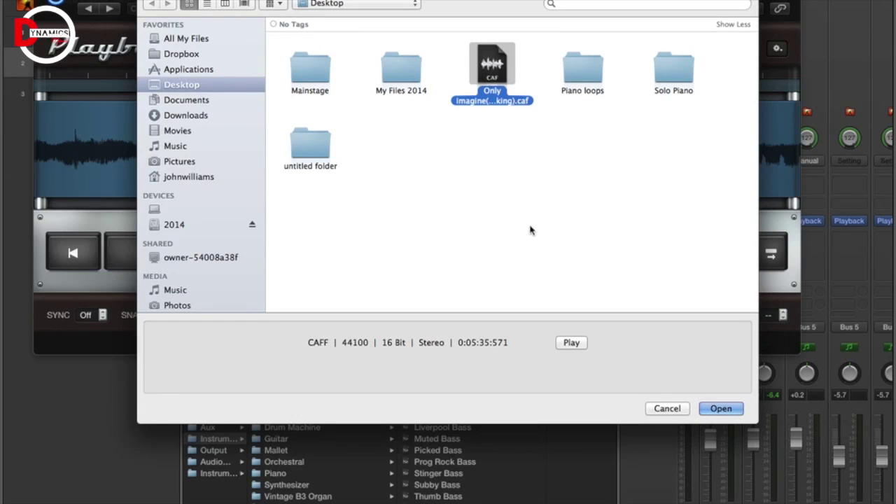
pyautogui.click(662, 408)
# - Examine the Intro and Verse markers along the Playback waveform, return near the start, and close the plug-in
pyautogui.moveTo(434, 154)
pyautogui.mouseDown()
pyautogui.moveTo(356, 148)
pyautogui.moveTo(180, 94)
pyautogui.moveTo(157, 100)
pyautogui.mouseUp()
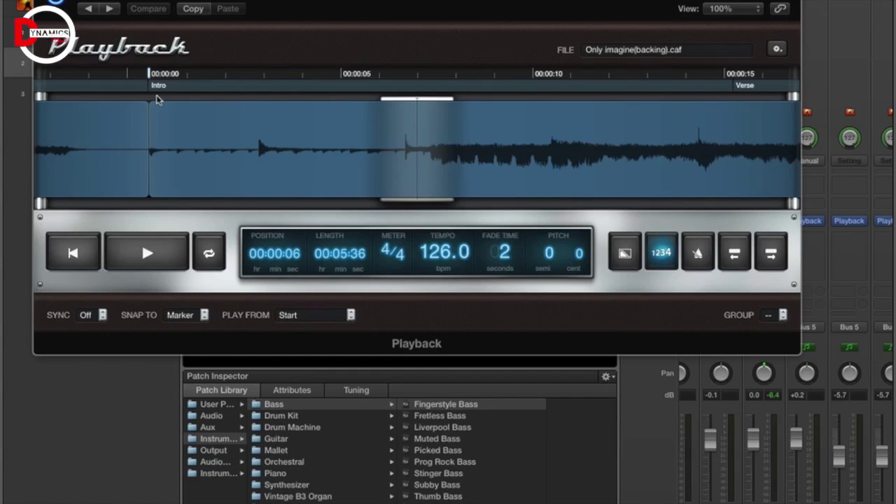
pyautogui.click(596, 147)
pyautogui.moveTo(595, 147); pyautogui.dragTo(258, 117)
pyautogui.click(495, 155)
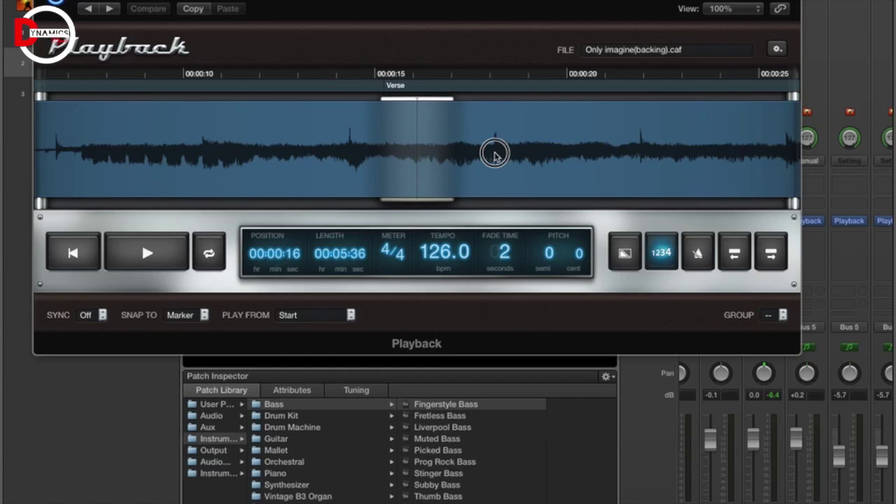
pyautogui.moveTo(495, 155); pyautogui.dragTo(800, 150)
pyautogui.click(420, 114)
pyautogui.moveTo(420, 114)
pyautogui.mouseDown()
pyautogui.moveTo(532, 132)
pyautogui.moveTo(642, 110)
pyautogui.moveTo(710, 113)
pyautogui.mouseUp()
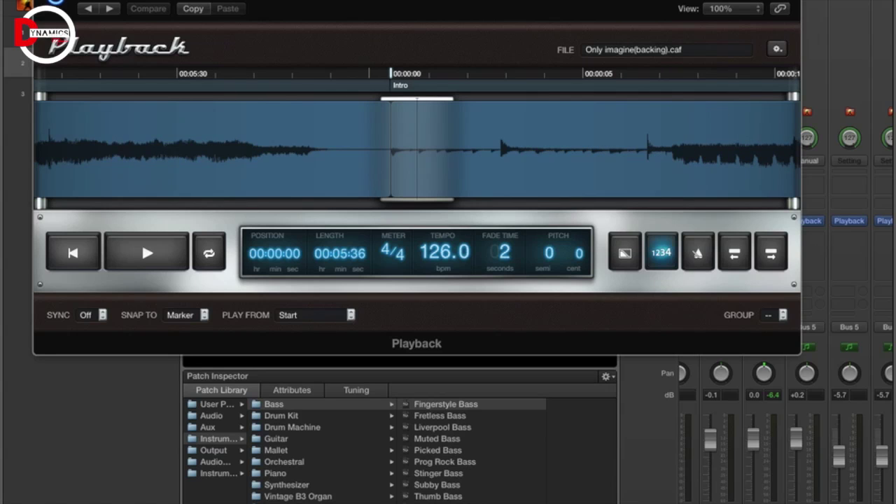
pyautogui.press('super+w')
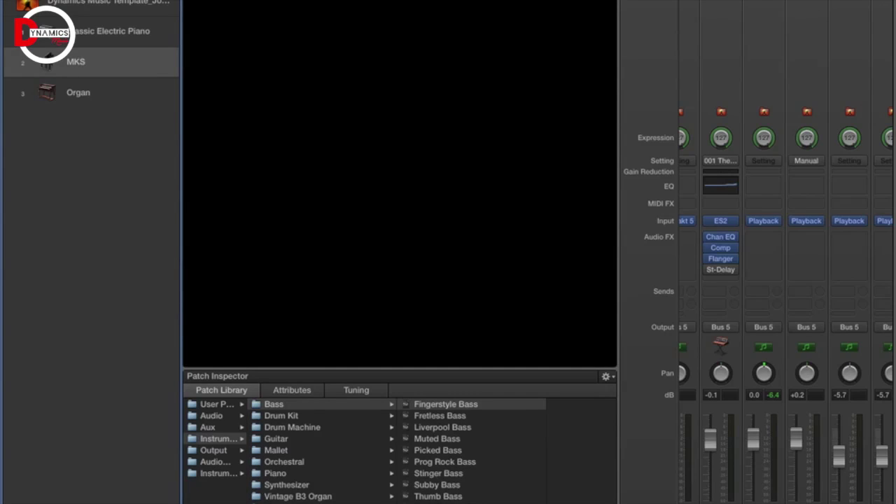
pyautogui.press('super+4')
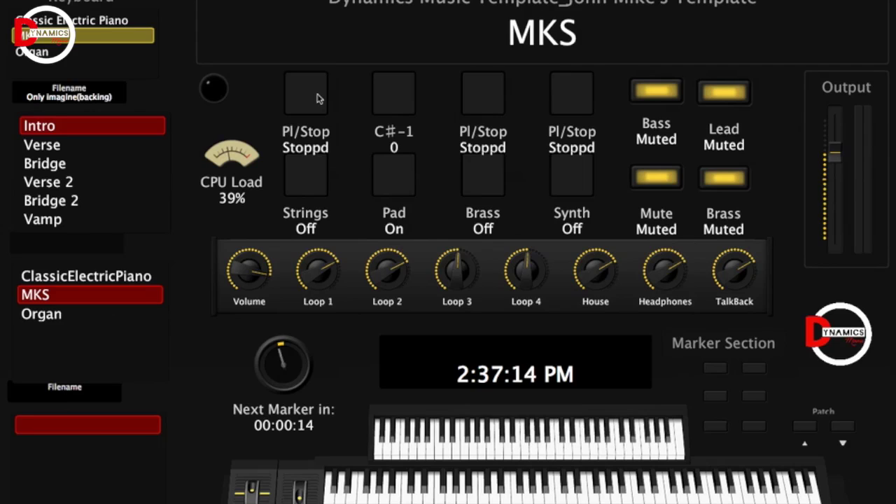
# - Play the backing track from the Intro into the Verse, stop it, and return to the Intro marker
pyautogui.click(317, 99)
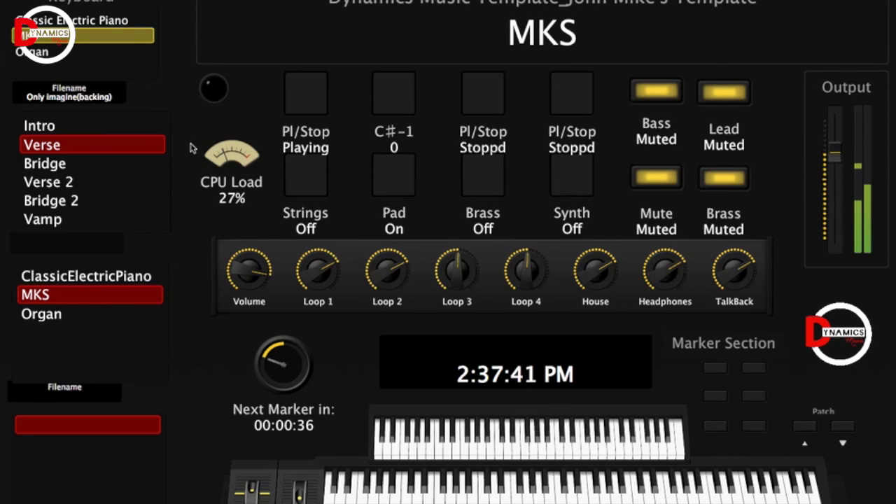
pyautogui.click(308, 102)
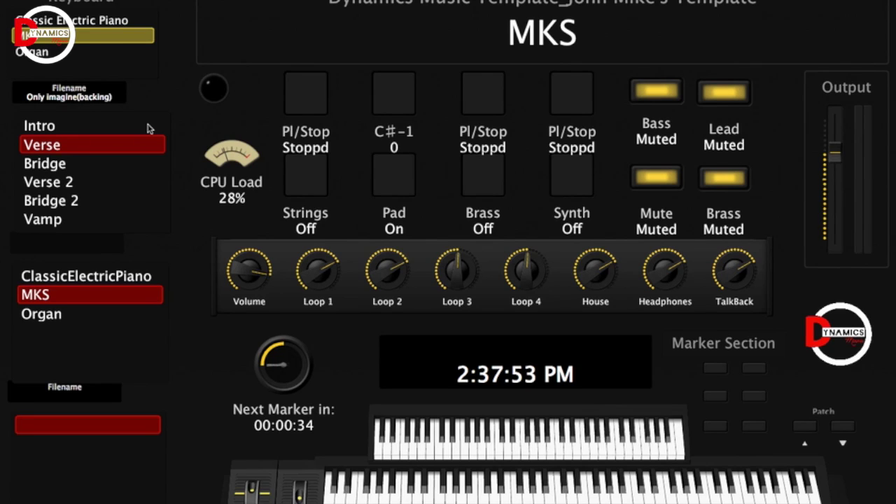
pyautogui.click(715, 371)
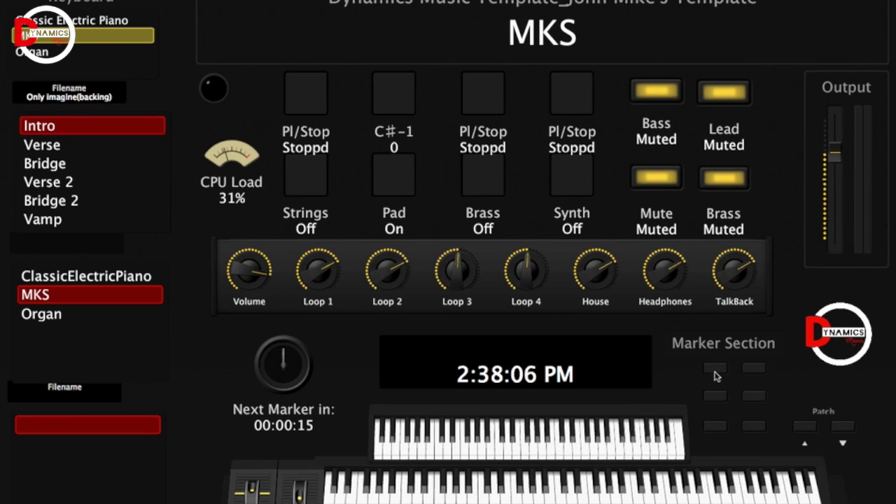
pyautogui.click(716, 376)
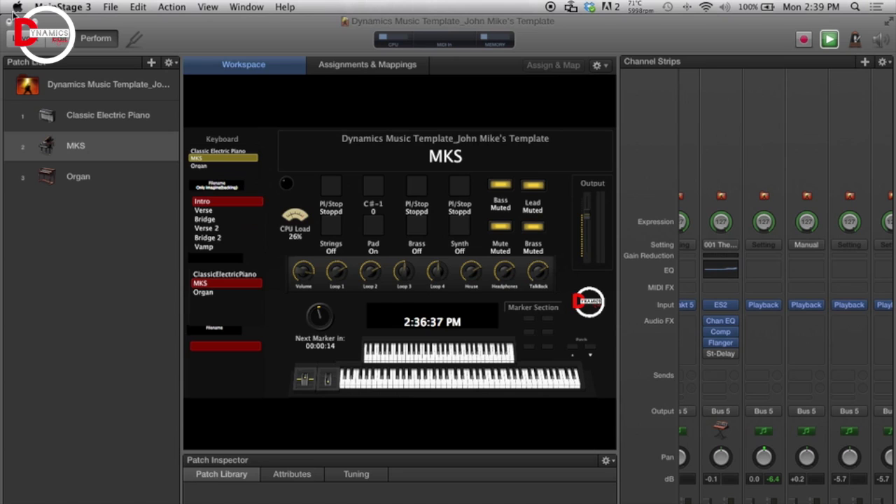
pyautogui.click(352, 249)
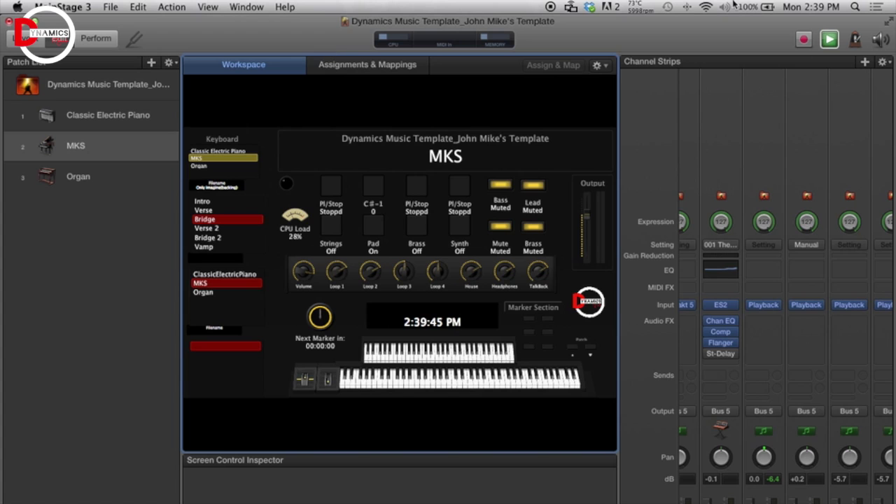
# - Show the Do Not Disturb setting in Notification Center, close the notifications, and bring them up again
pyautogui.click(876, 6)
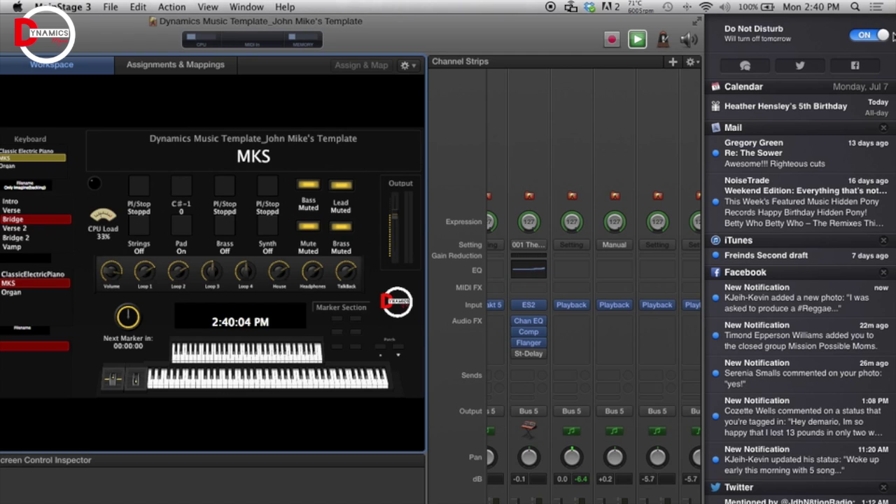
pyautogui.click(800, 9)
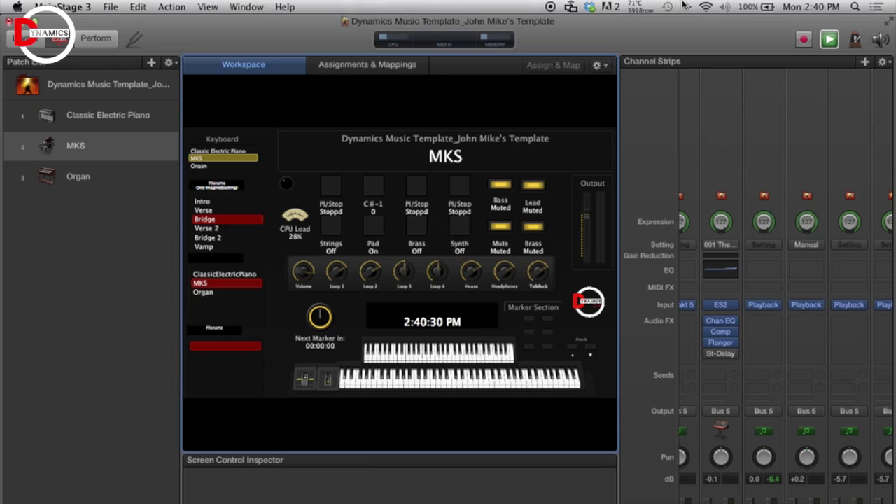
pyautogui.click(855, 7)
pyautogui.click(878, 6)
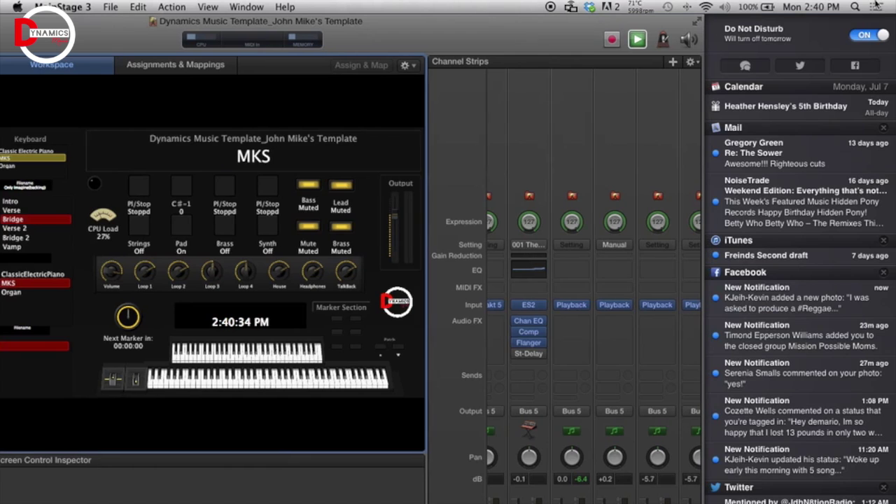
# - Close Notification Center and stop the concert's transport
pyautogui.click(880, 6)
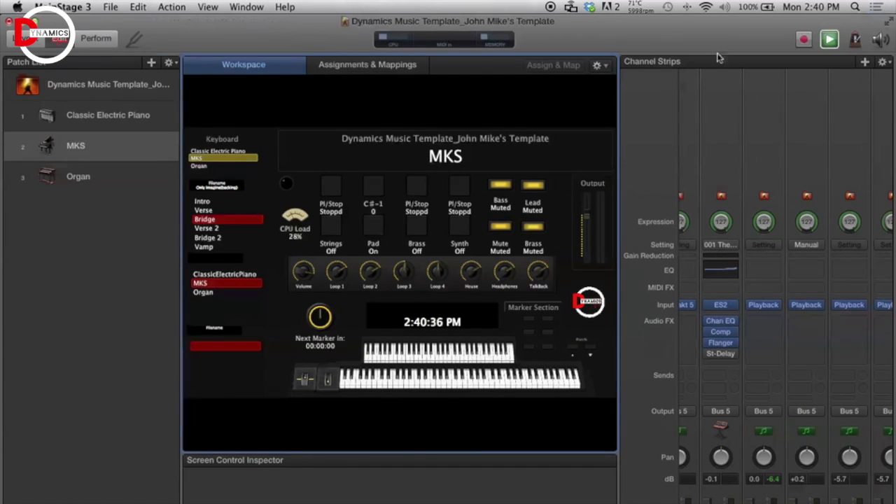
pyautogui.click(804, 44)
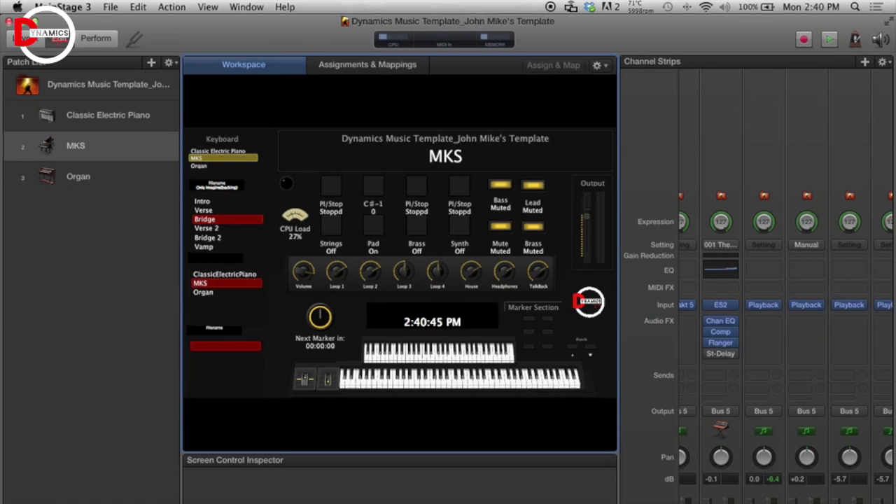
# - Switch to Audio MIDI Setup, examine the sound output options for Built-in Output in Audio Devices, and return to MainStage
pyautogui.press('super+Tab')
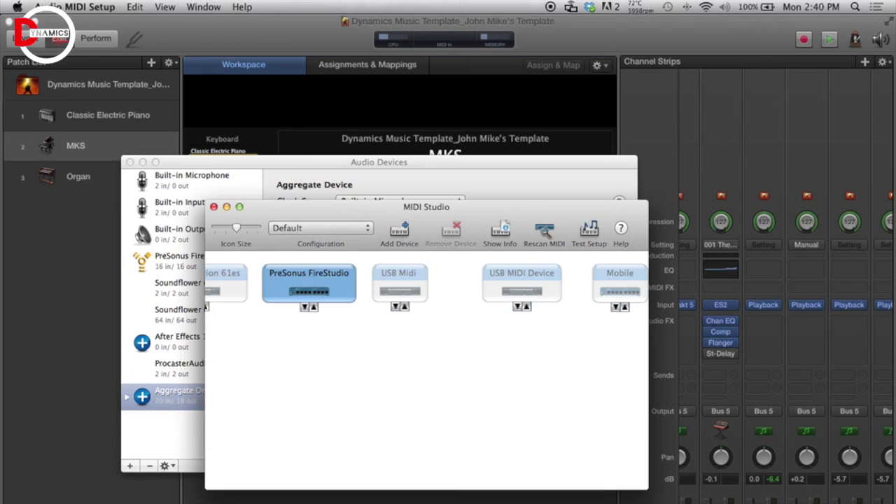
pyautogui.click(293, 181)
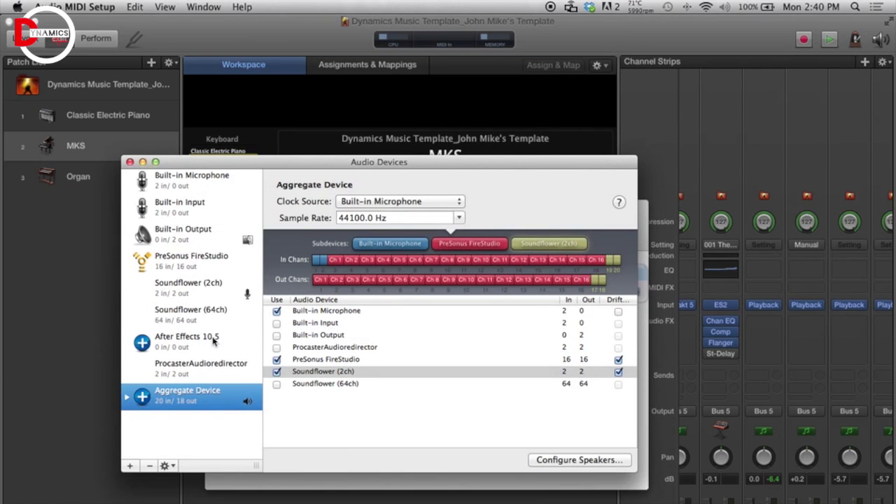
pyautogui.click(185, 236)
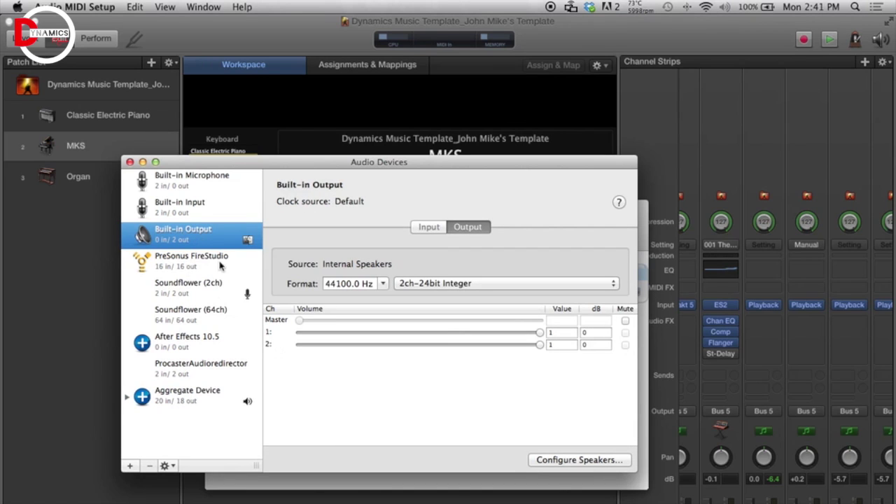
pyautogui.rightClick(157, 228)
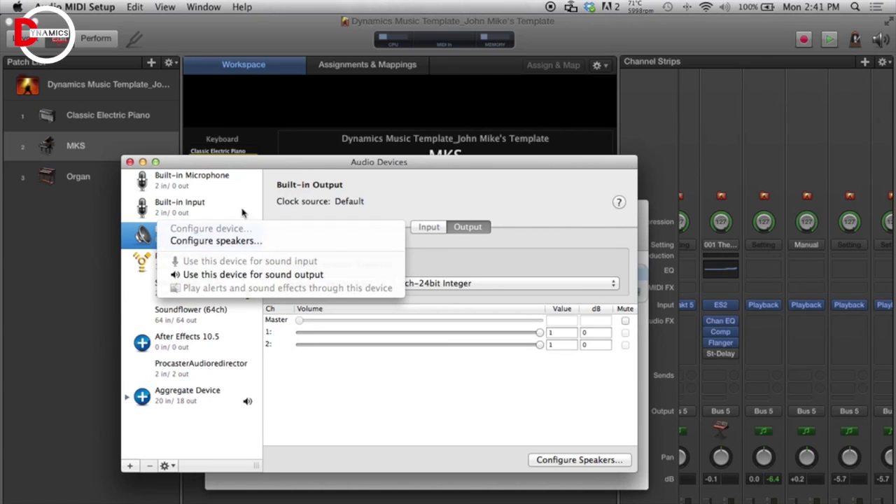
pyautogui.click(302, 181)
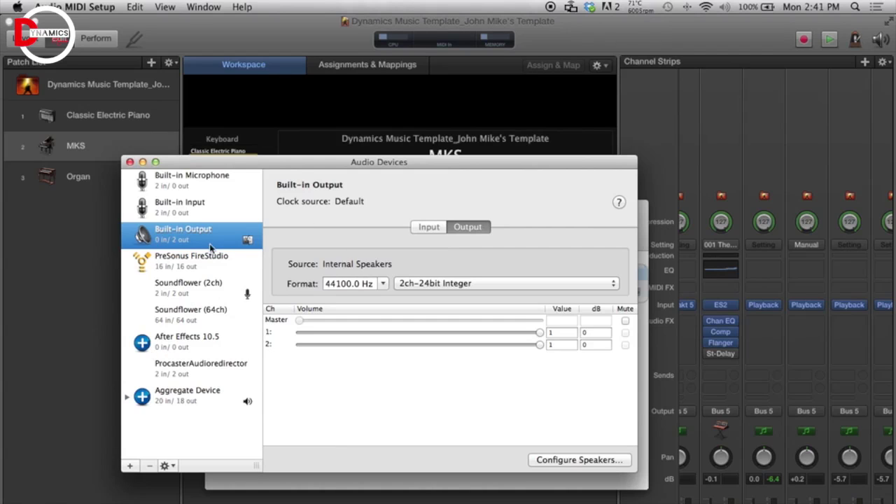
pyautogui.click(77, 334)
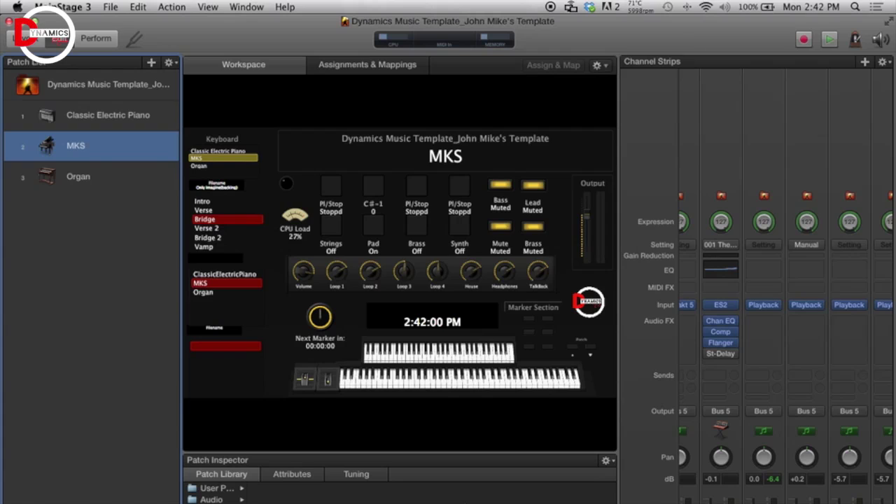
# - Show the Wi-Fi options and close them, and look across the Playback and bus channel strips
pyautogui.click(706, 7)
pyautogui.click(708, 7)
pyautogui.moveTo(734, 343)
pyautogui.hscroll(3, 783, 458)
pyautogui.hscroll(-5, 782, 459)
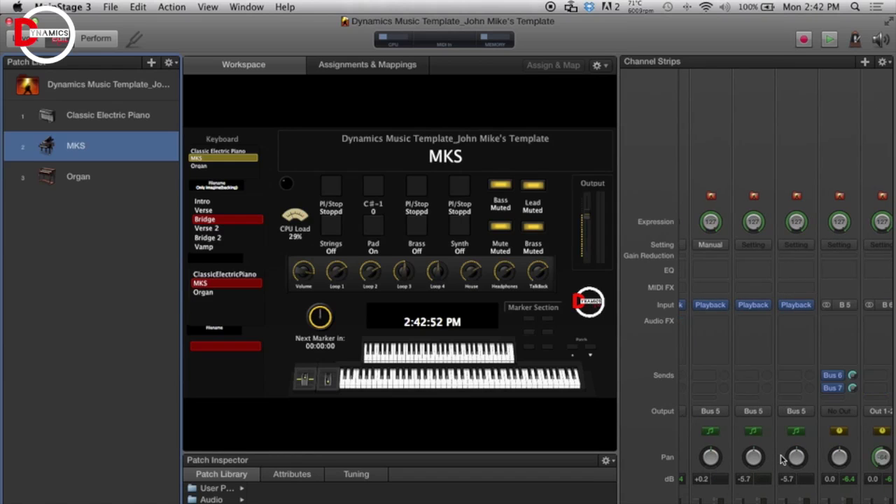